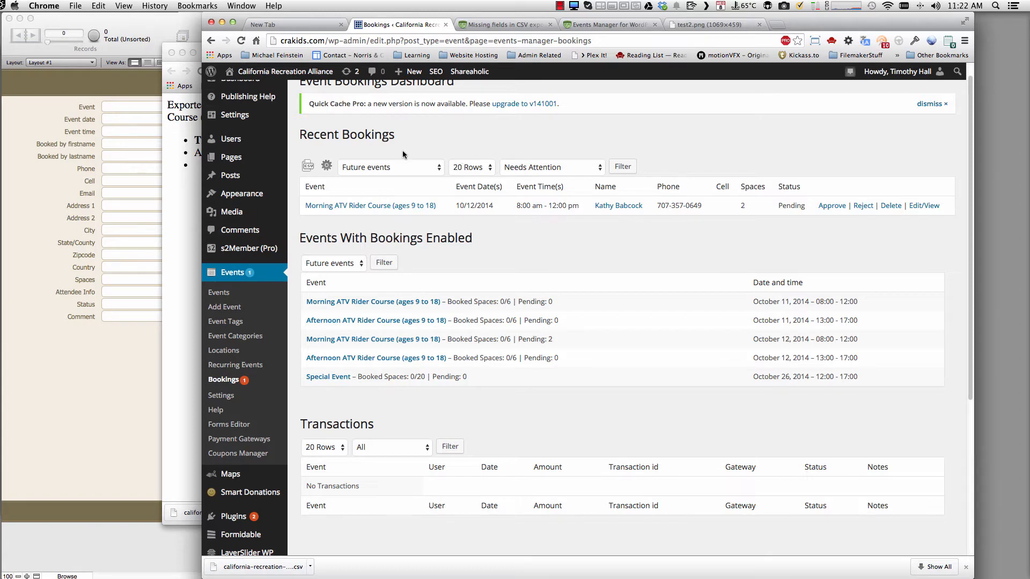
Add the Attendee Name column to the recent bookings table before Actions and review the attendee details
click(326, 166)
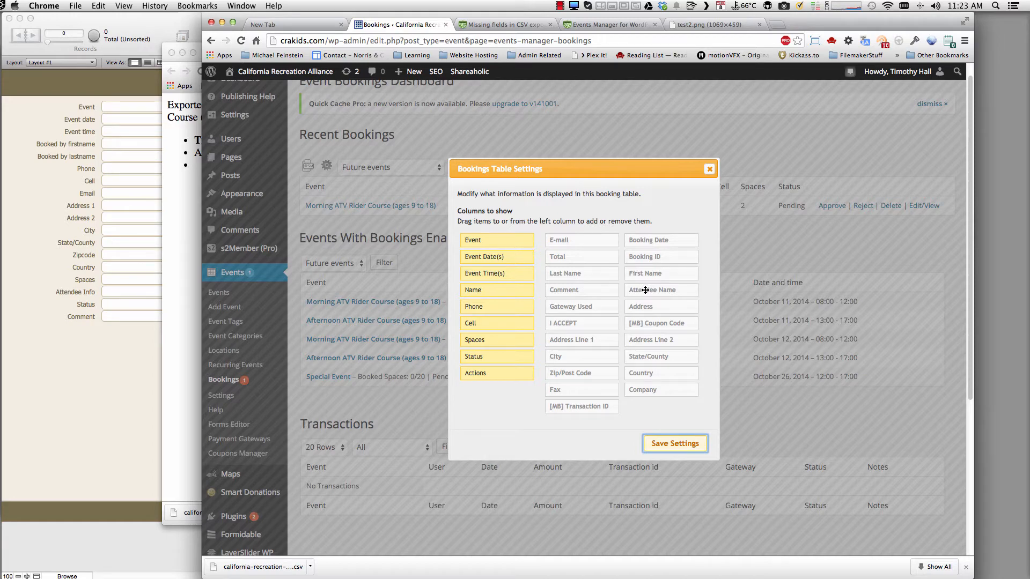
drag(646, 290, 484, 370)
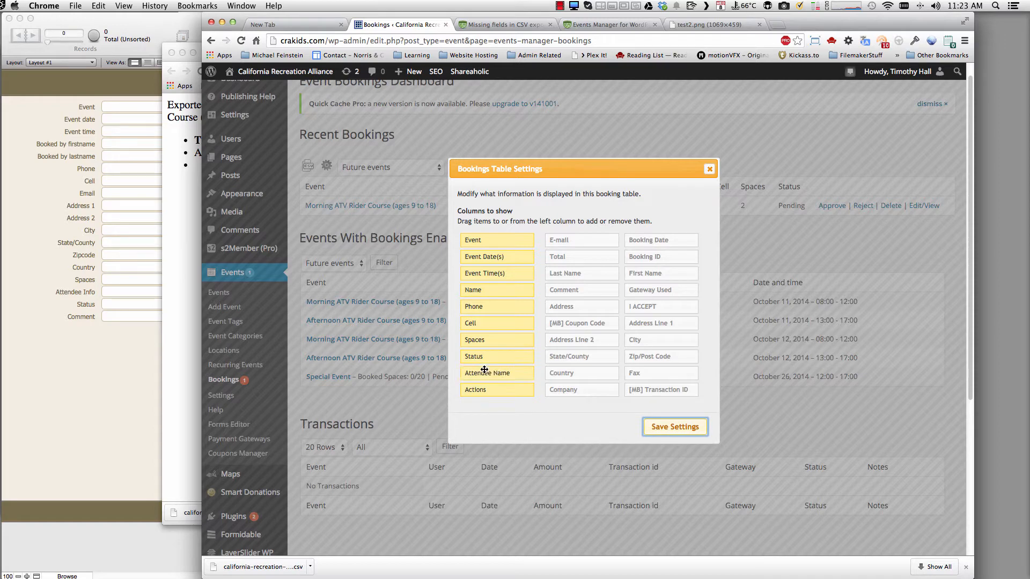
click(672, 428)
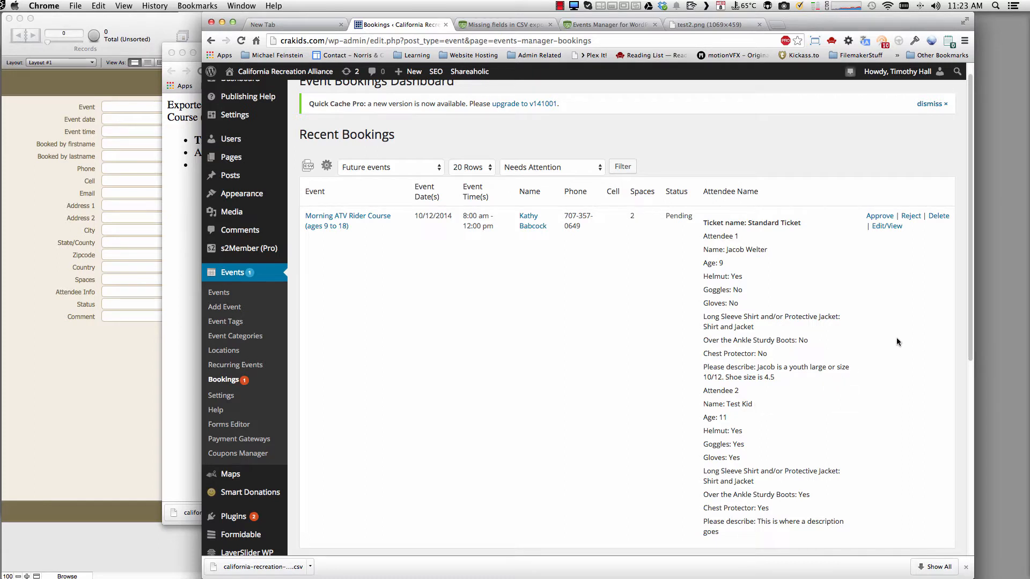
scroll(899, 337, down, 3)
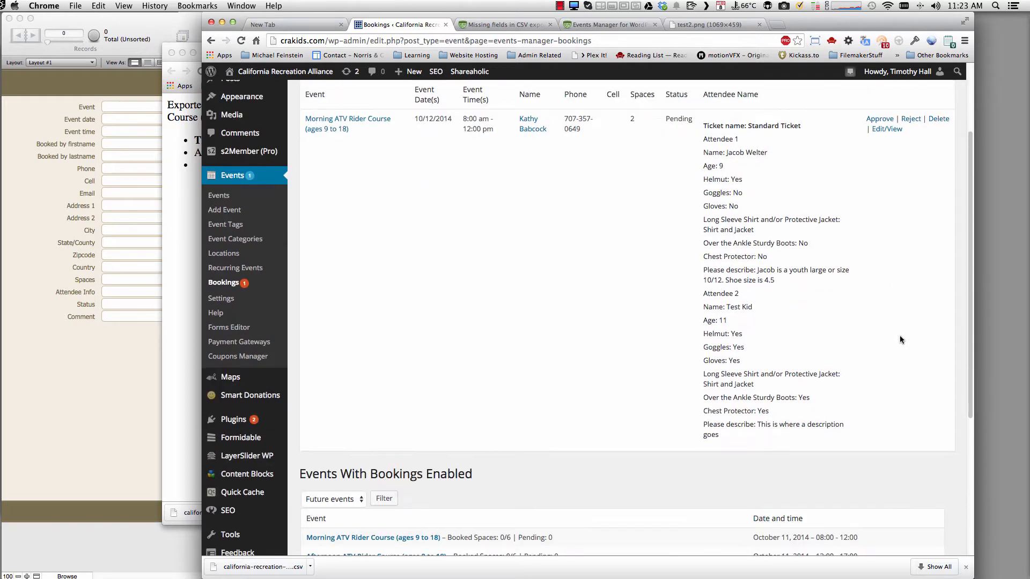
scroll(899, 335, up, 3)
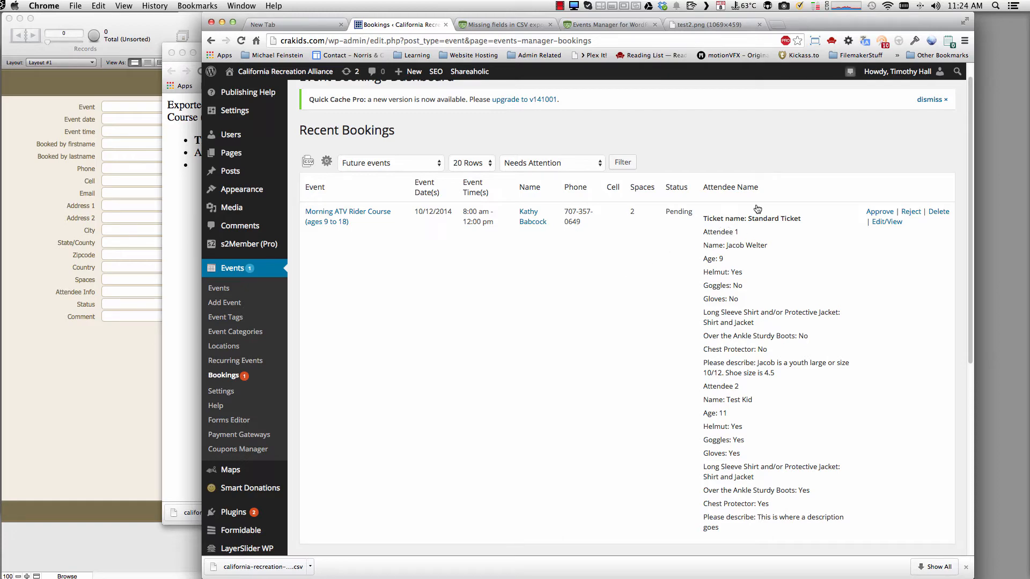
Remove the Attendee Name column from the recent bookings table and save the table settings
click(326, 166)
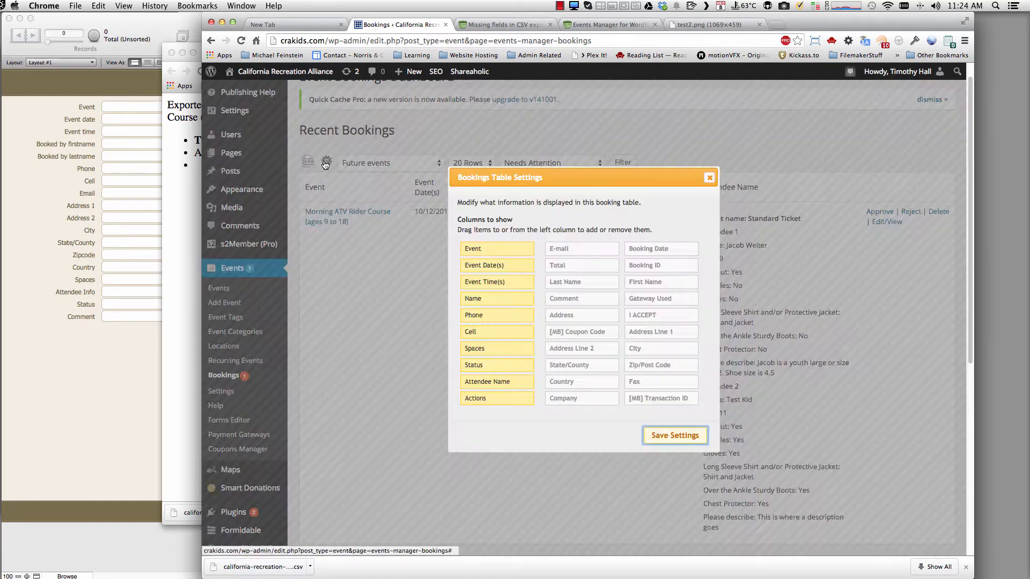
drag(500, 381, 584, 377)
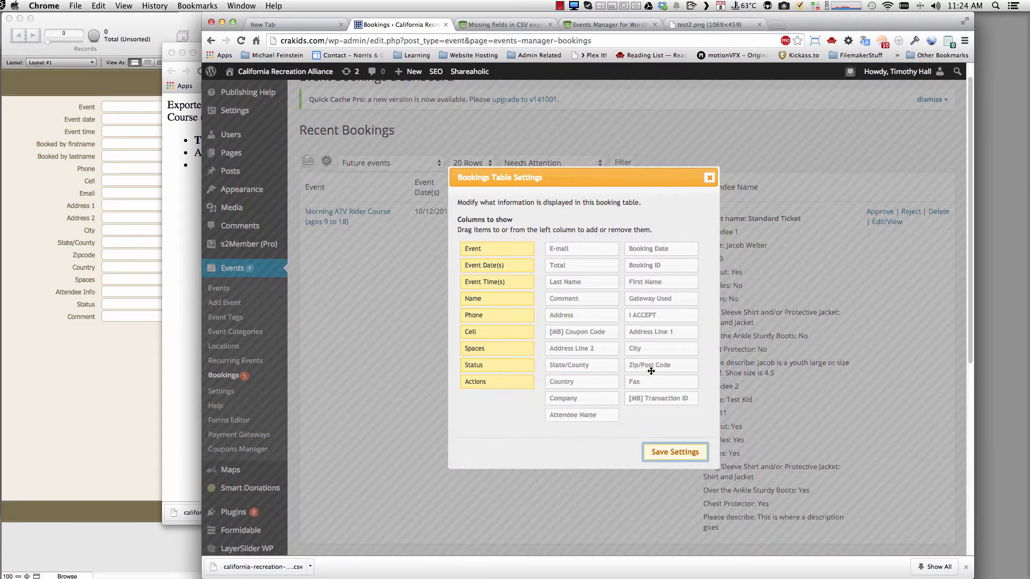
click(677, 452)
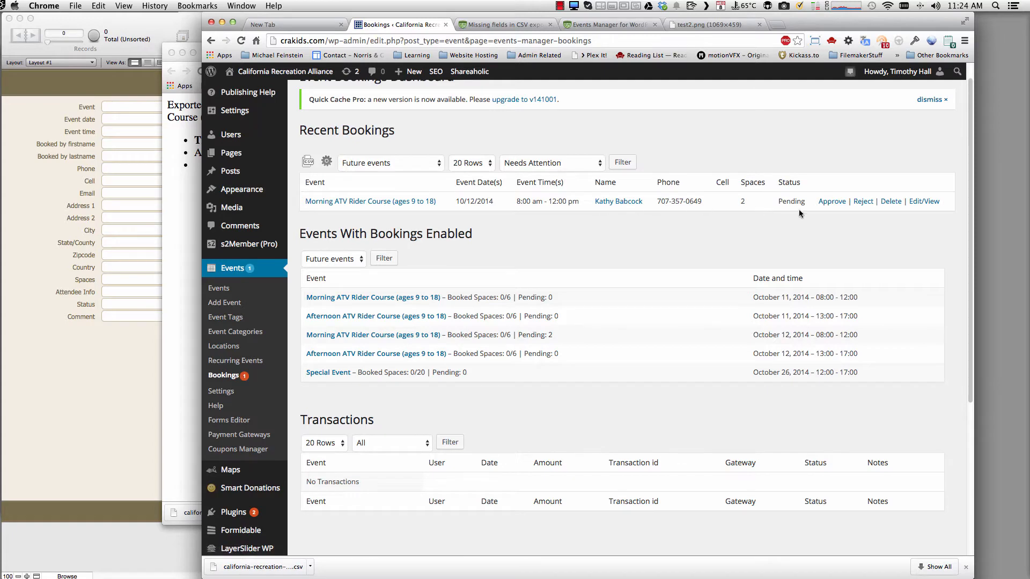
Export the filtered future bookings to CSV, split by ticket type and by attendee, with the Event through Comment columns
click(310, 163)
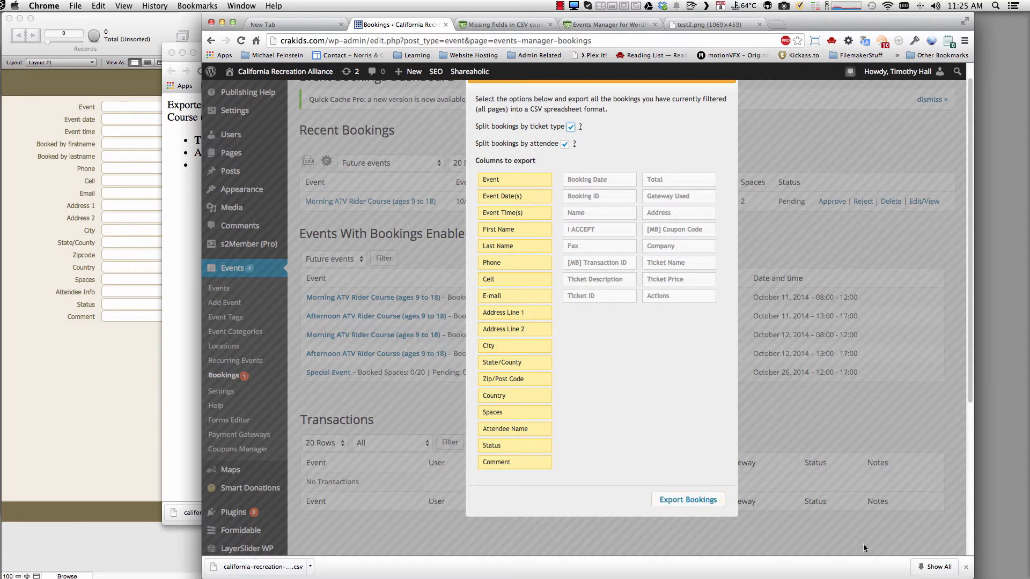
click(965, 567)
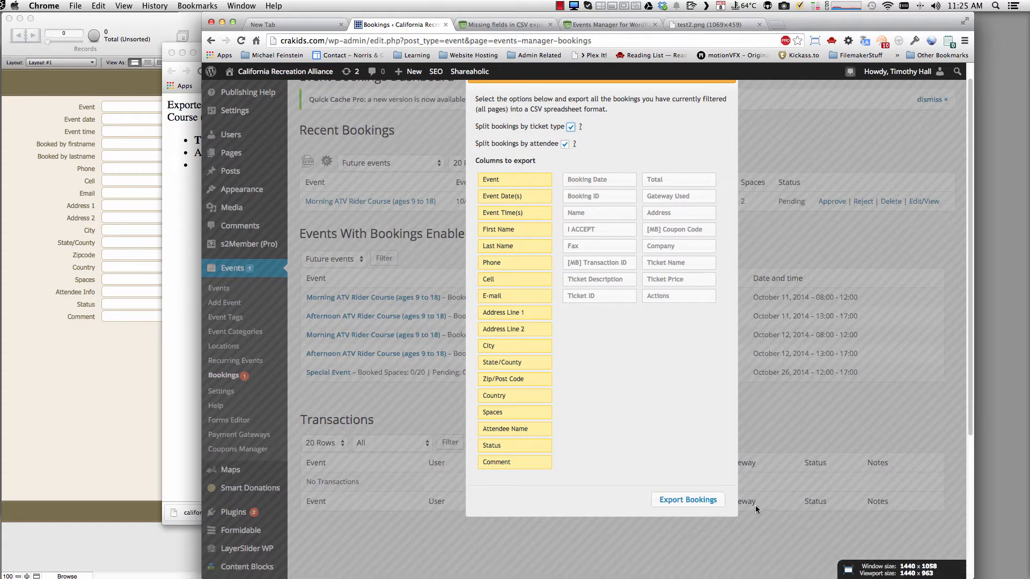
click(678, 501)
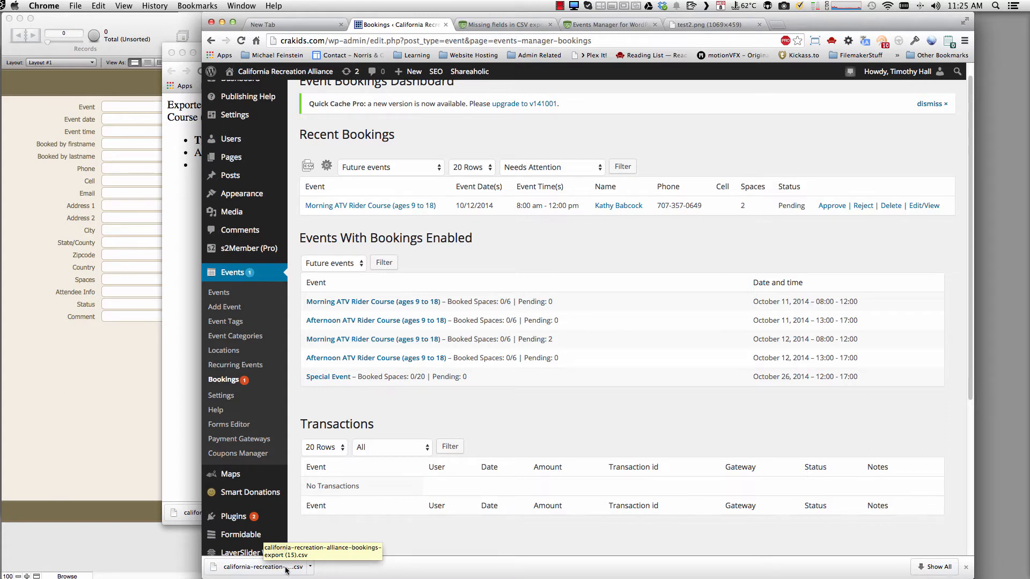
Switch to FileMaker Pro and review the field definitions of the Bookings table
click(113, 401)
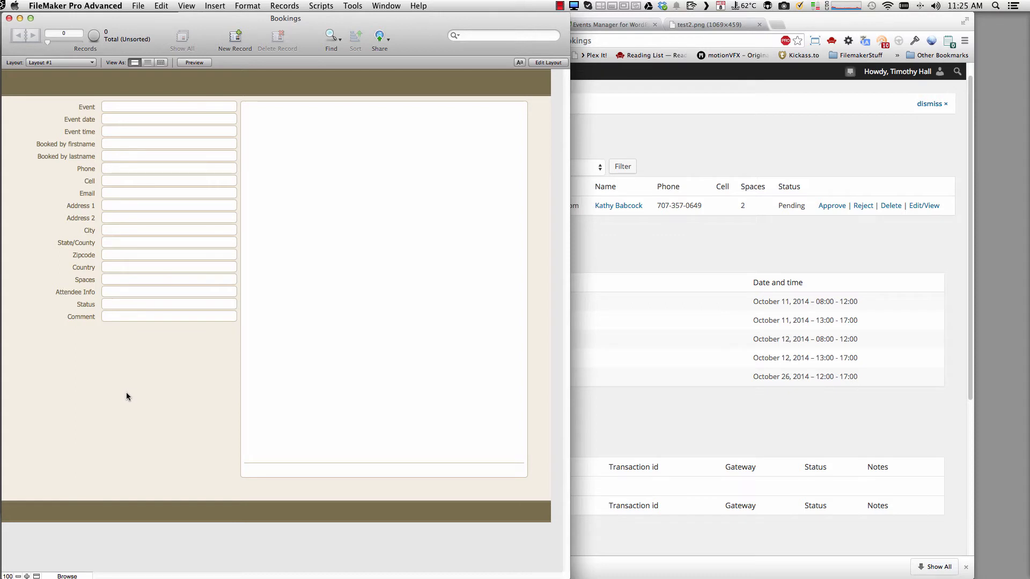
key(super+shift+d)
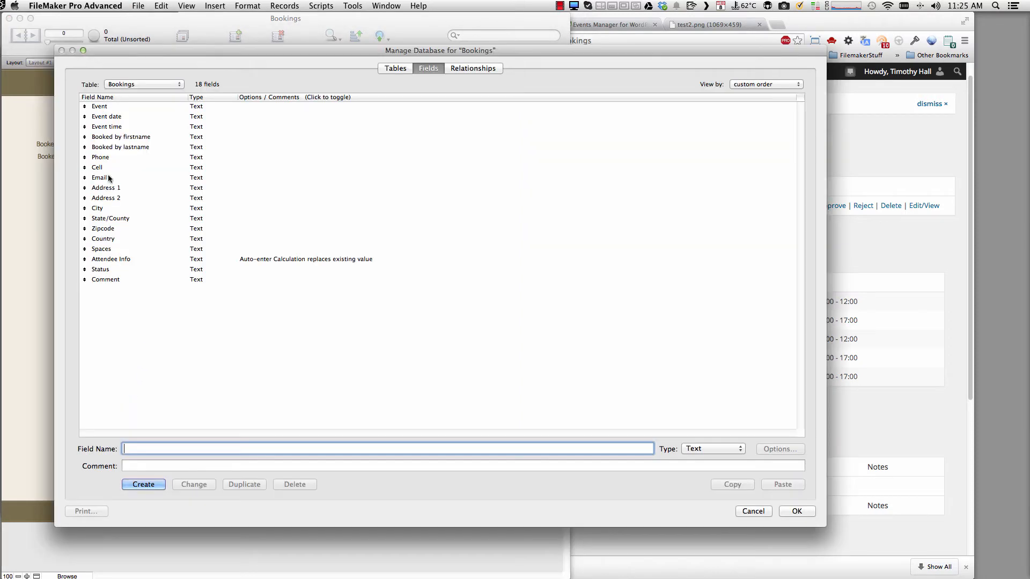
click(163, 84)
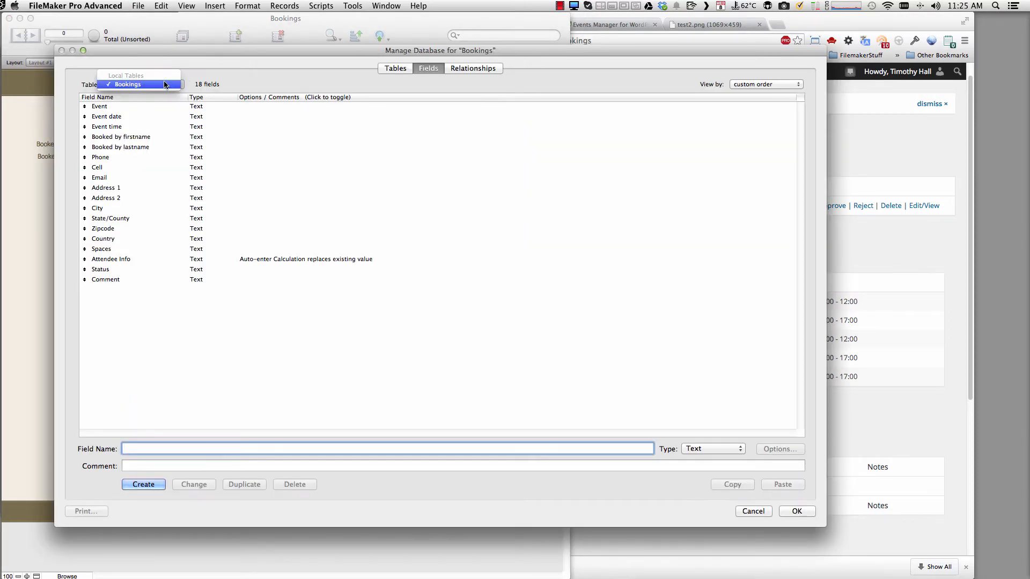
click(164, 84)
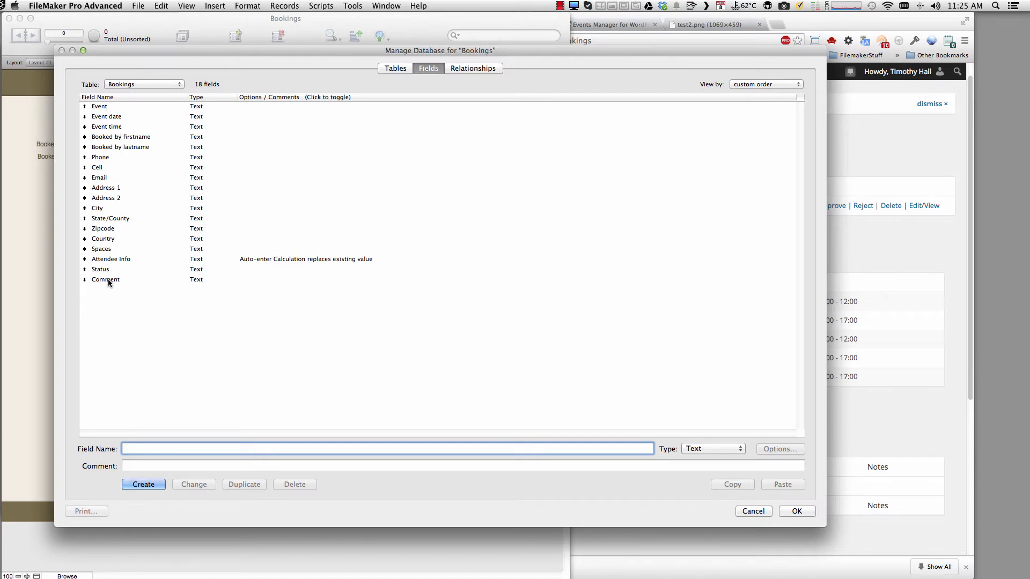
click(790, 510)
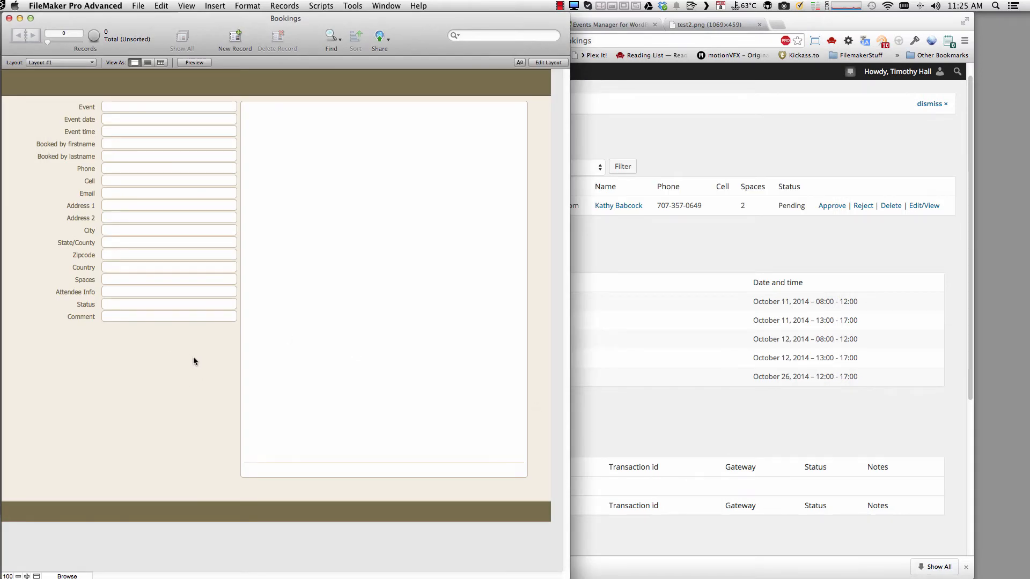
click(623, 262)
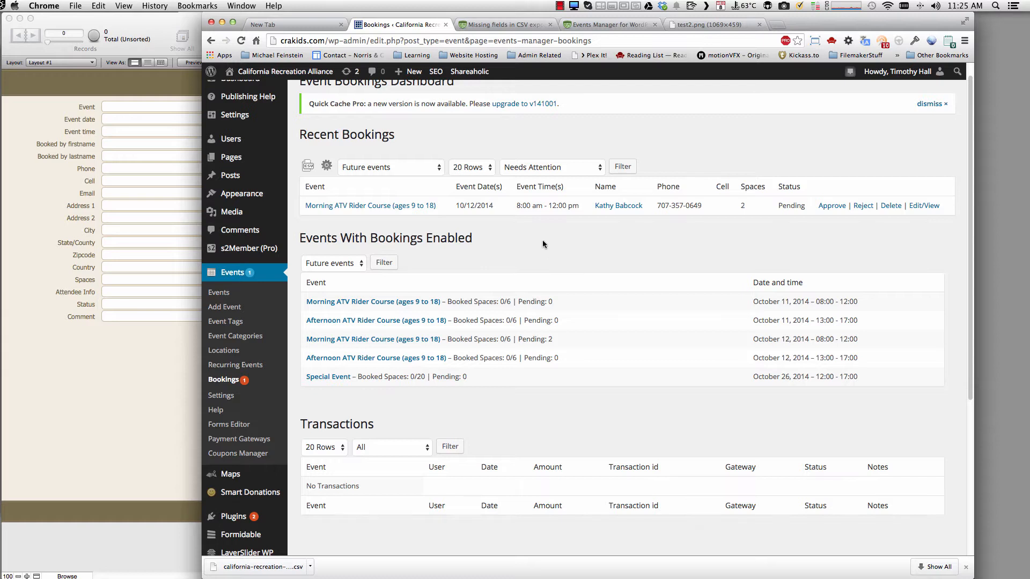
click(120, 371)
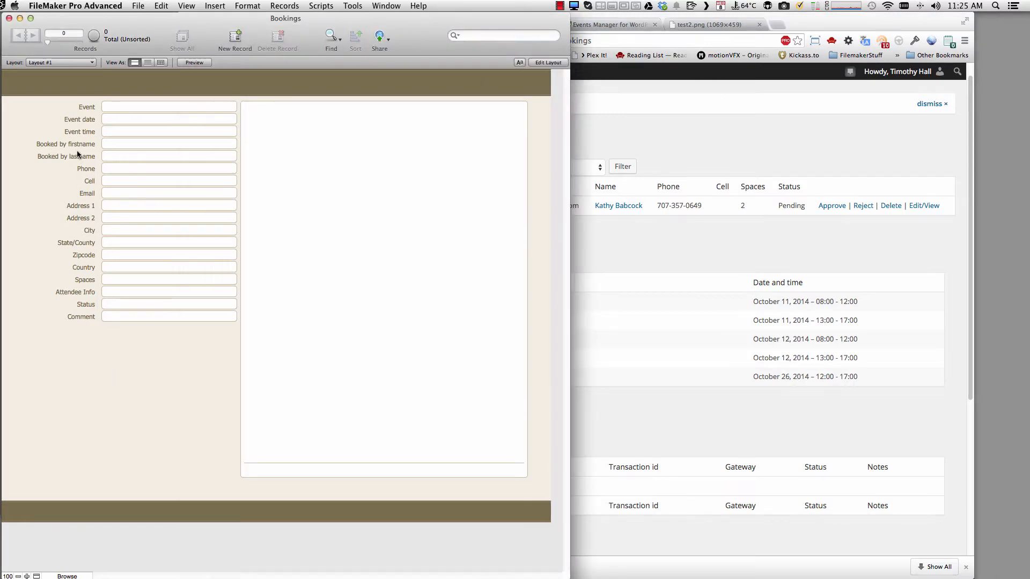
Choose california-recreation-alliance-bookings-export (15).csv as the source file for importing records into Bookings
click(136, 7)
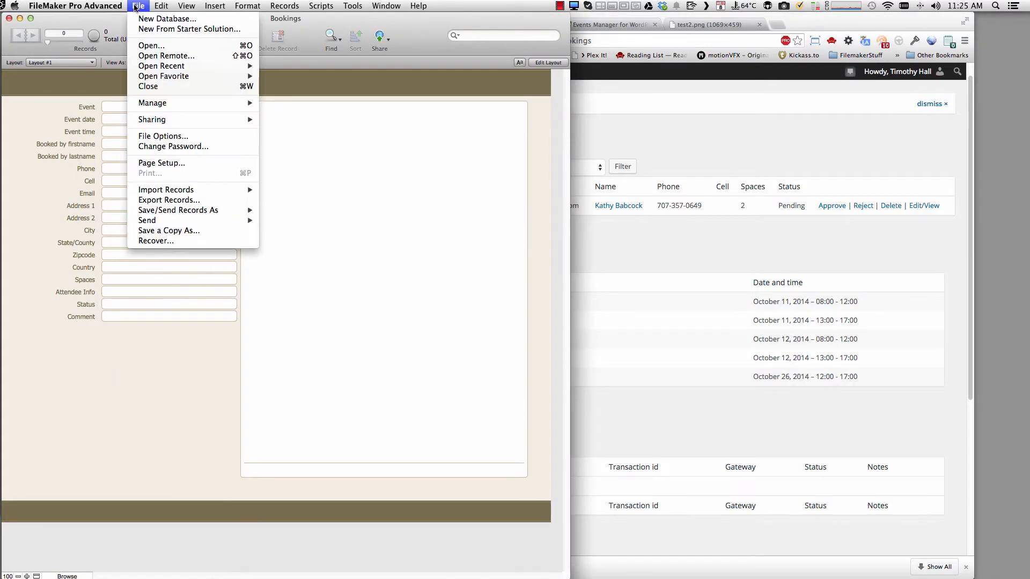
mouse_move(217, 191)
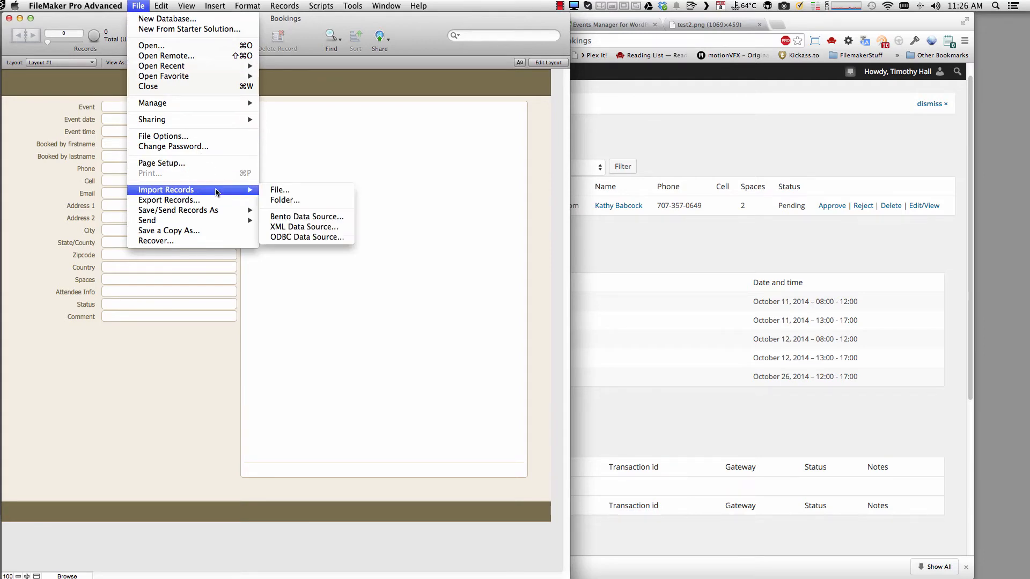
click(274, 190)
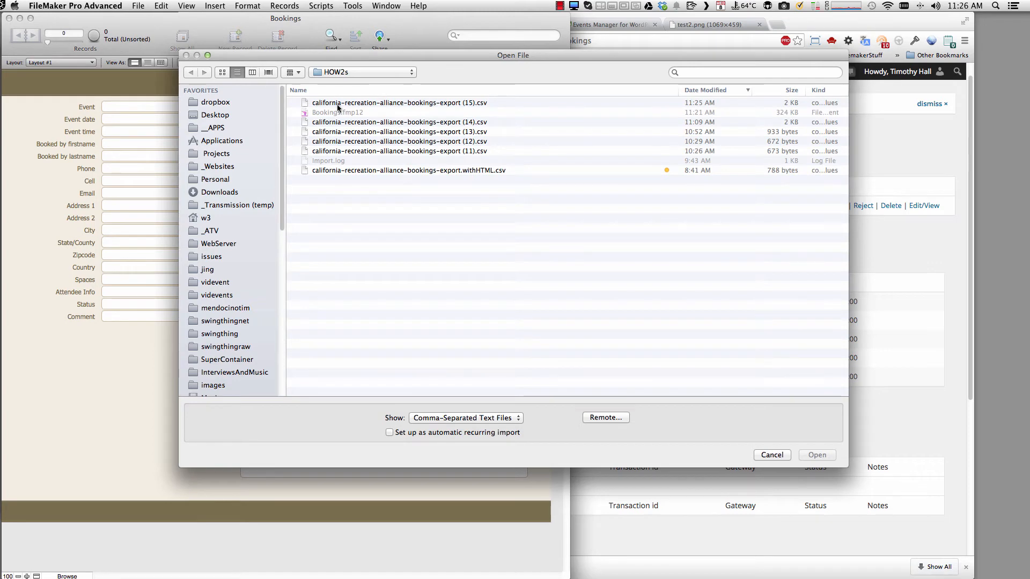
click(372, 102)
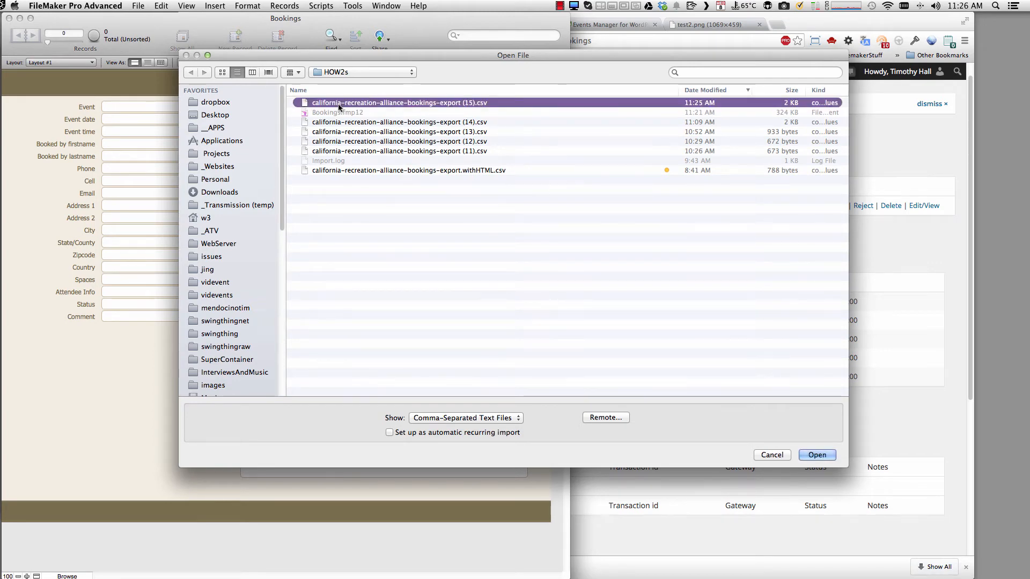
double_click(305, 101)
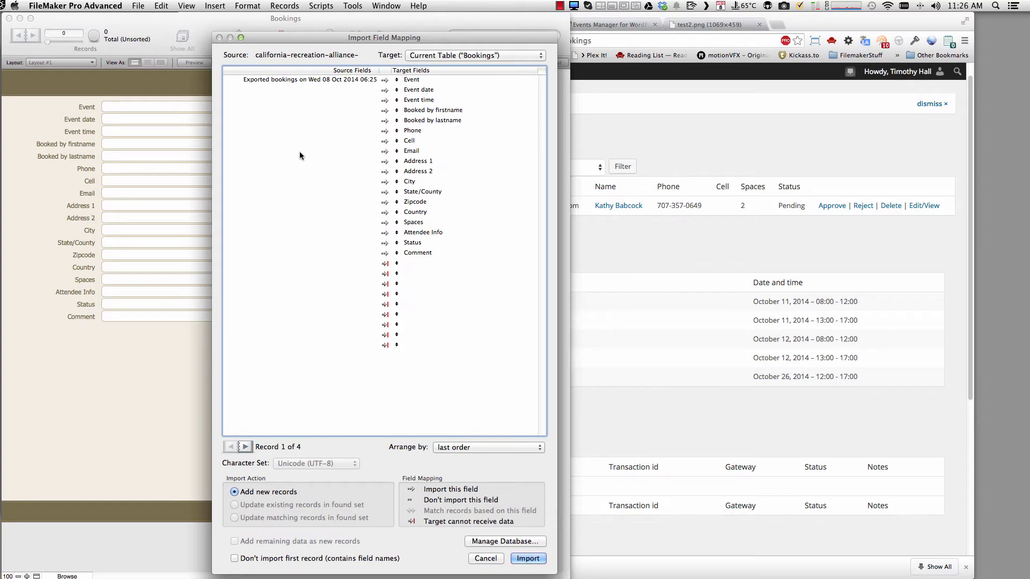
Check the field mapping against the CSV header row and import the data as new records, performing auto-enter options
click(245, 447)
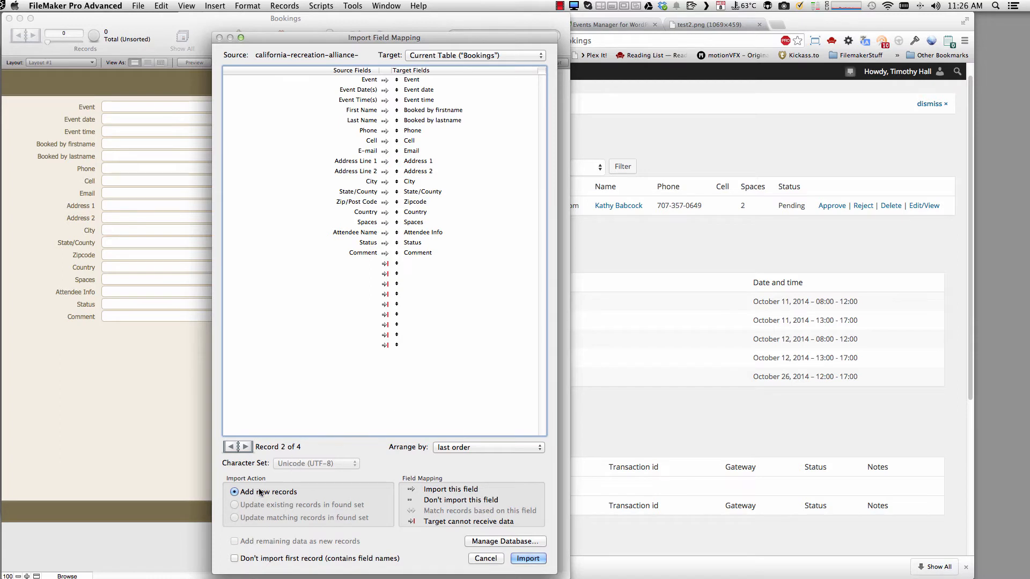
click(526, 559)
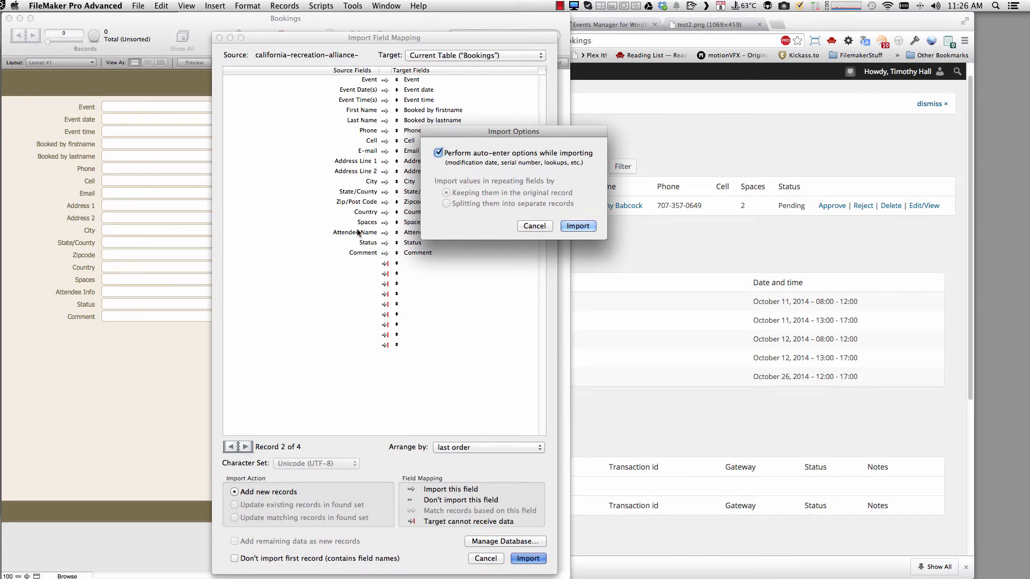
click(578, 226)
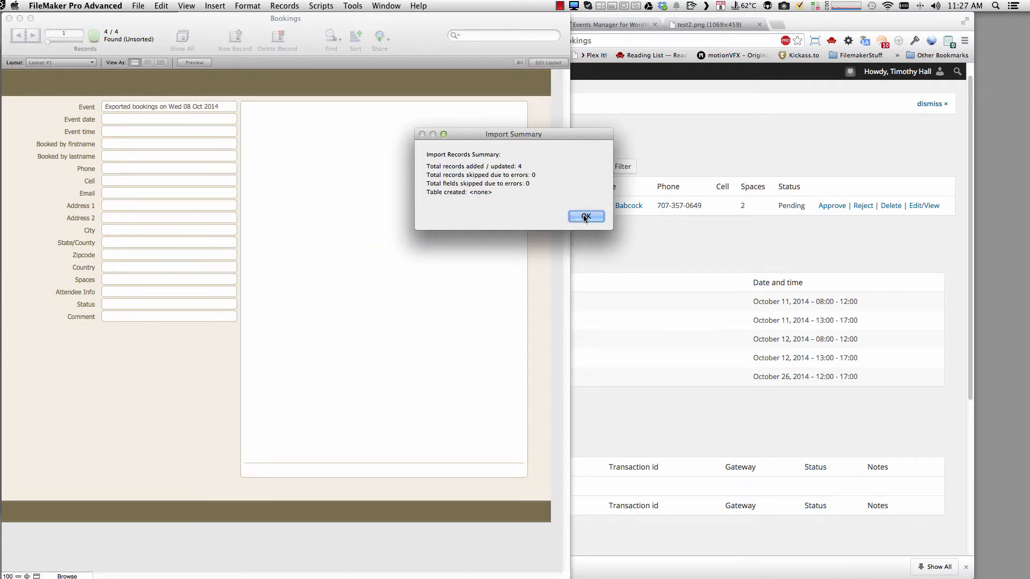
click(585, 216)
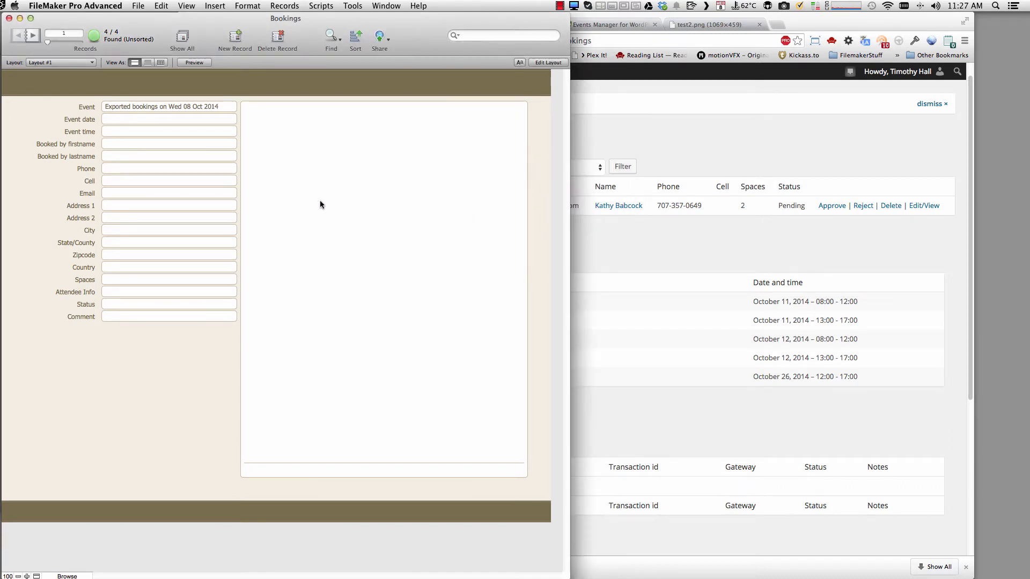
Browse through the imported records to examine the export heading, column header row and booking entries with attendee details
click(35, 35)
click(19, 35)
click(134, 106)
click(35, 35)
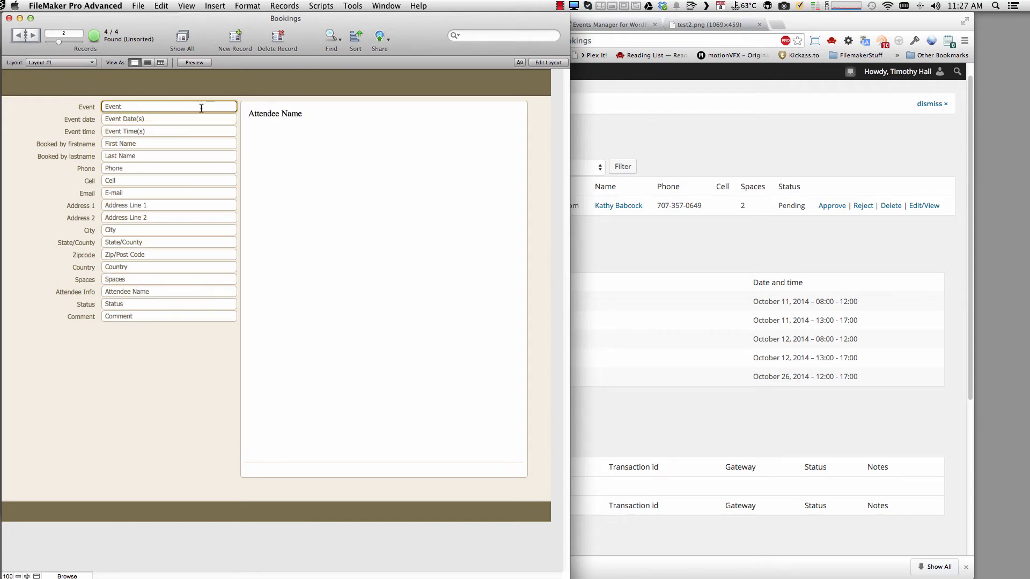
click(33, 35)
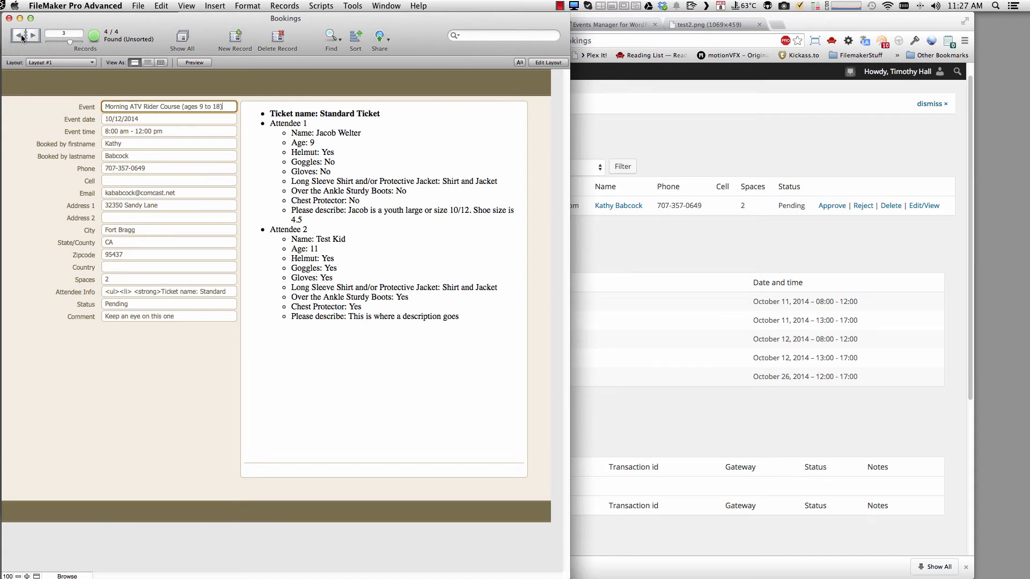
click(34, 36)
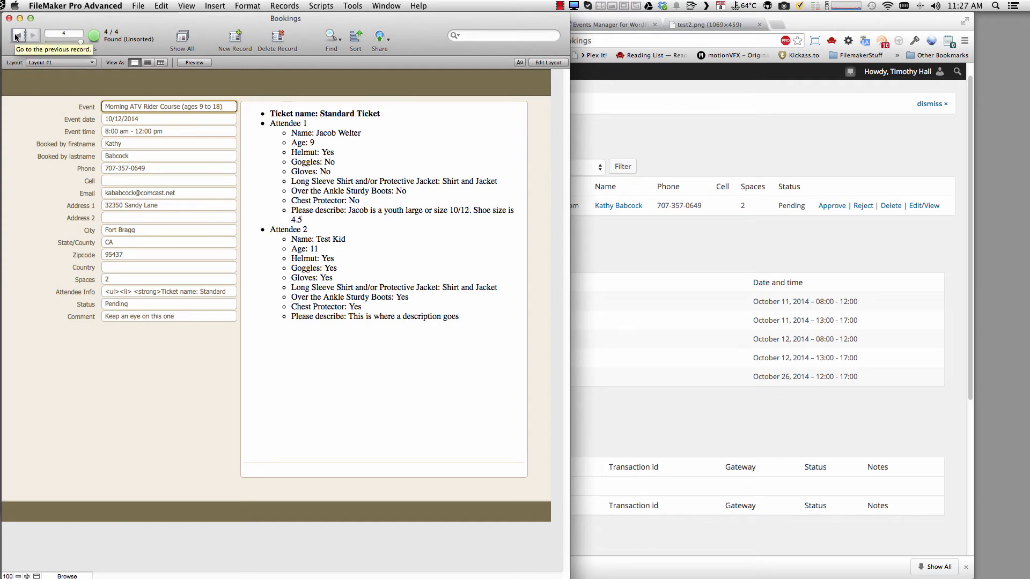
click(16, 36)
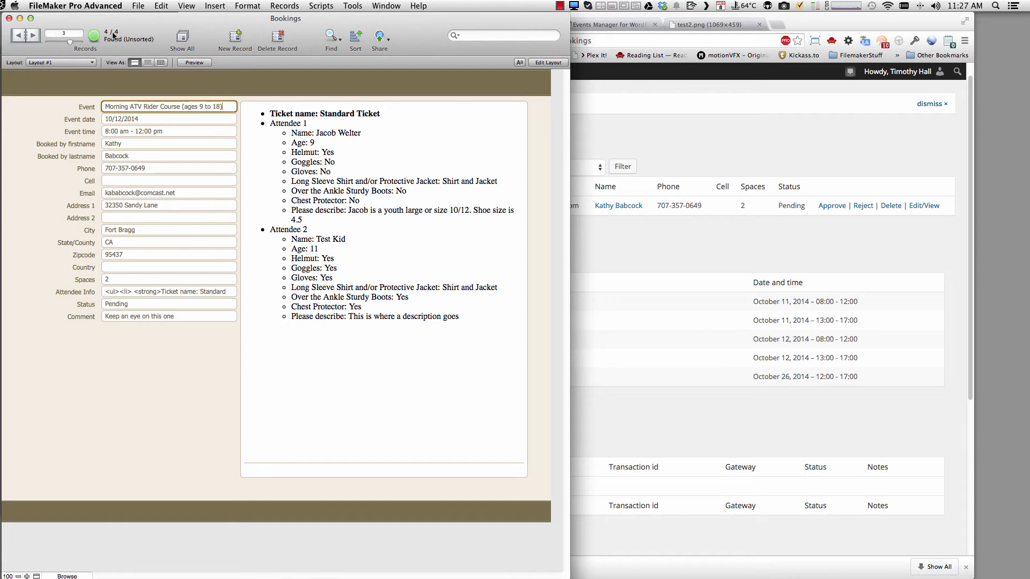
click(33, 36)
Switch to Chrome, export the bookings to CSV split by ticket type but not by attendee, and return to FileMaker Pro
click(660, 239)
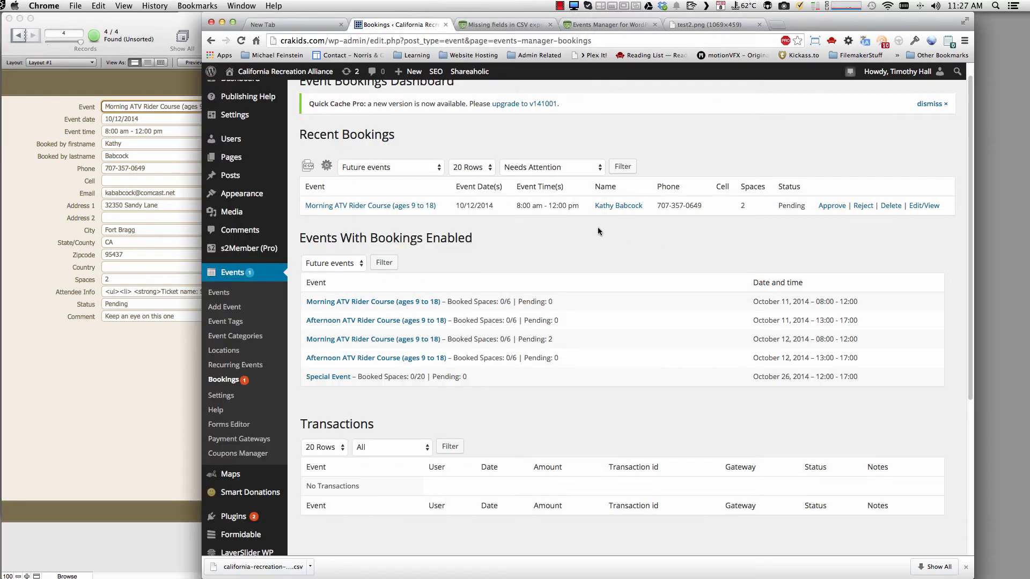
click(308, 166)
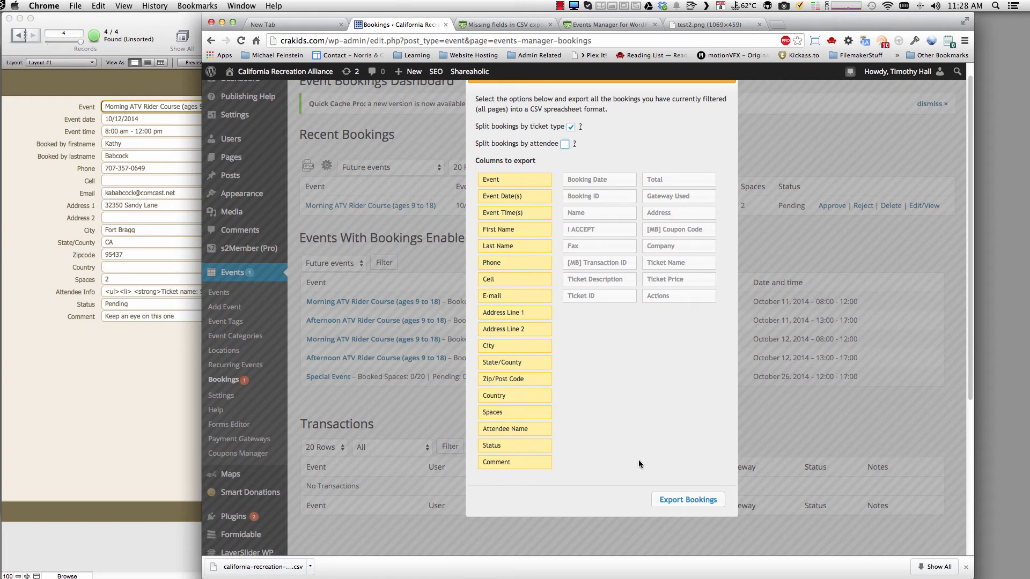
click(682, 502)
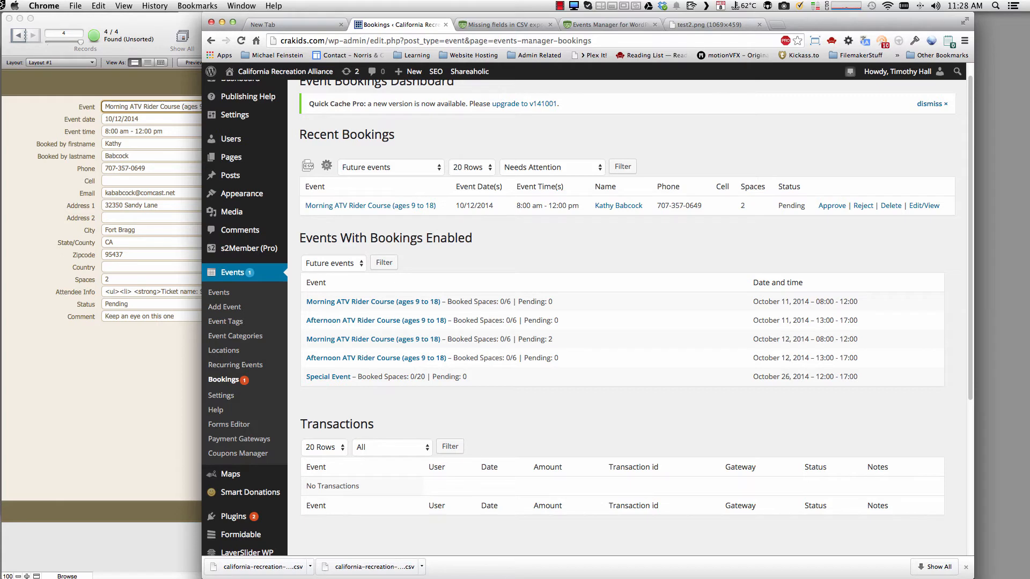
click(159, 389)
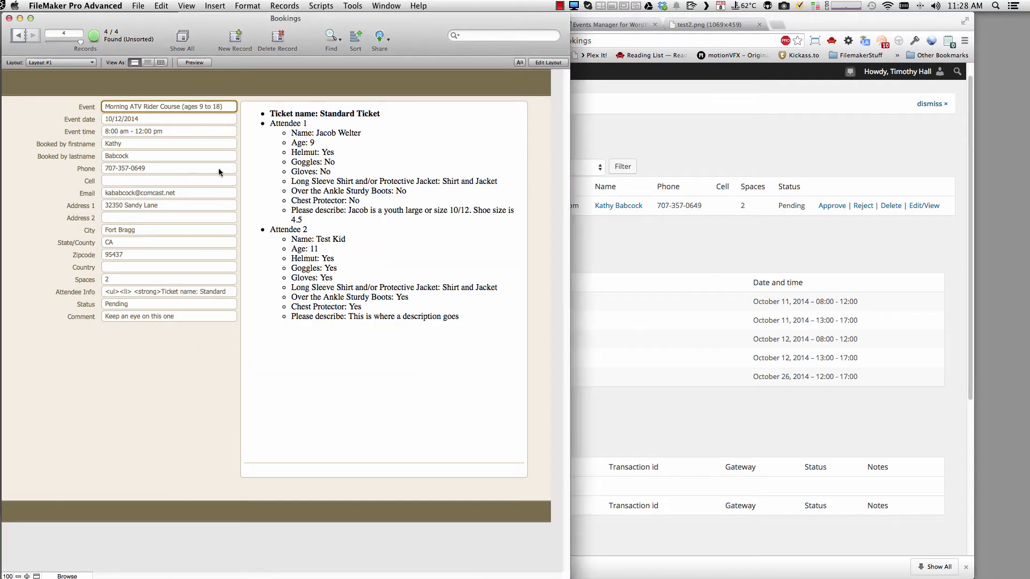
Delete all records in the current found set of the Bookings database
click(285, 7)
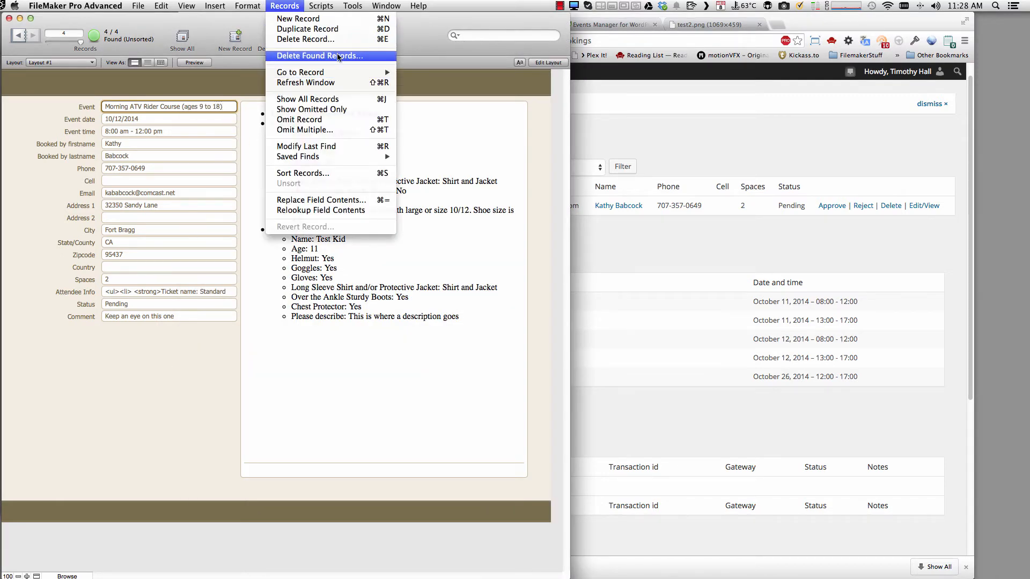
click(319, 55)
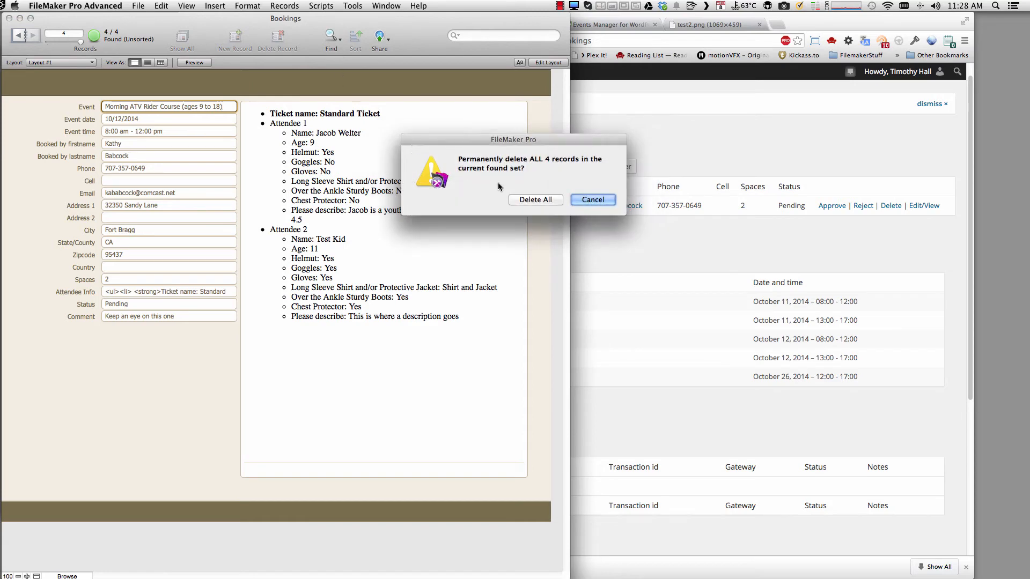
click(530, 198)
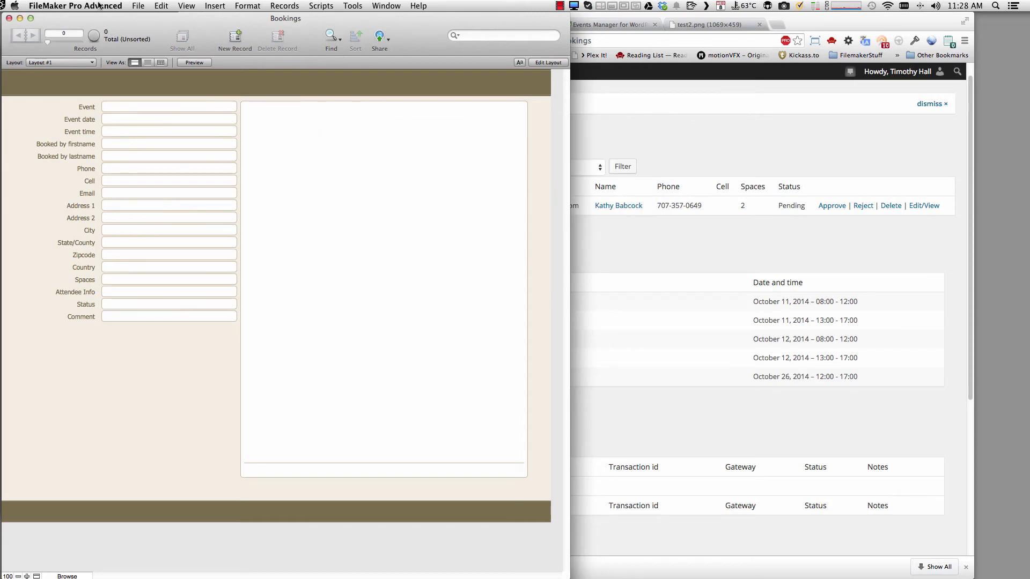
Import california-recreation-alliance-bookings-export (16).csv into Bookings as new records with auto-enter options, and go to the last imported record
click(138, 6)
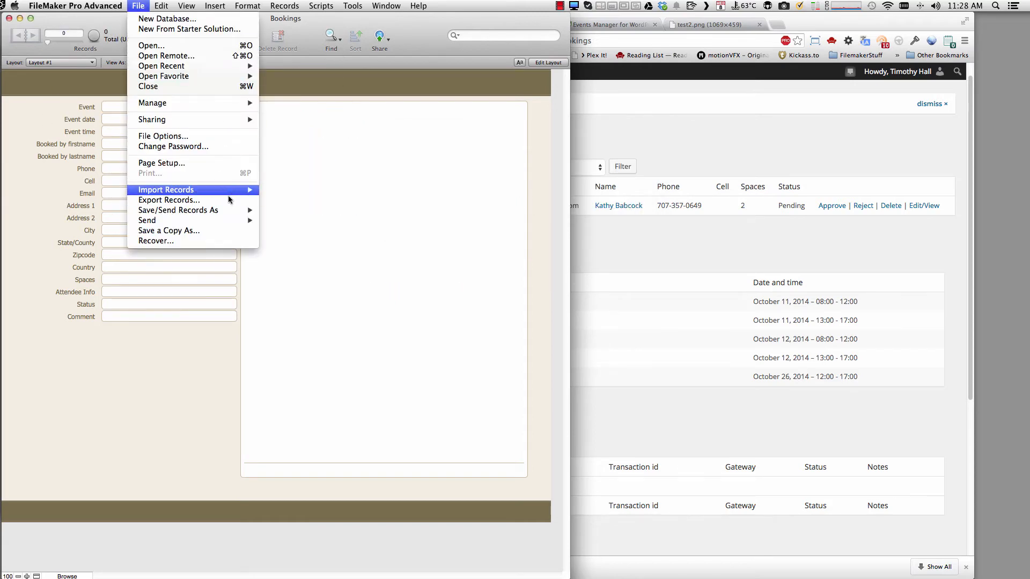
mouse_move(236, 191)
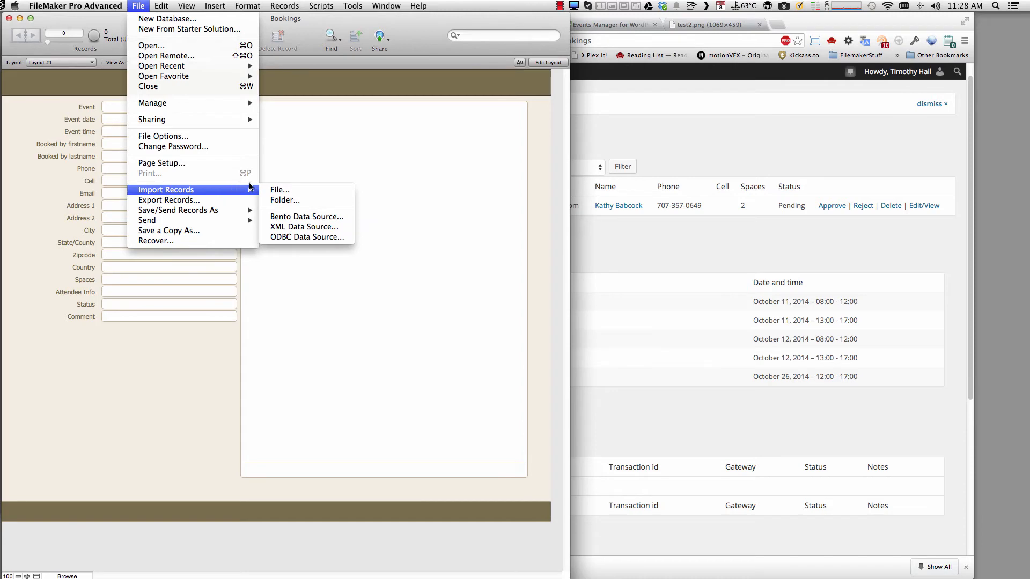
click(278, 191)
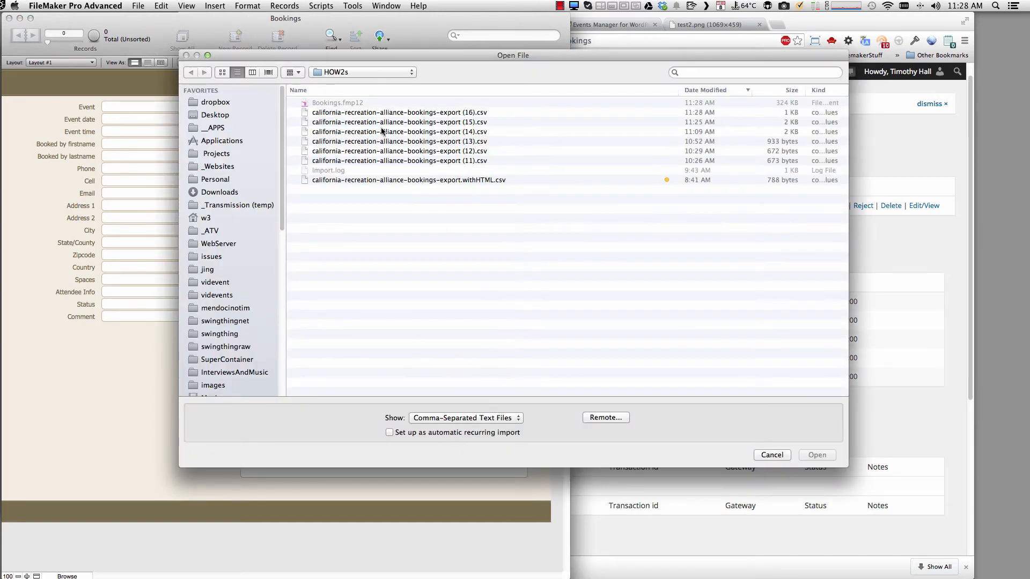
double_click(386, 113)
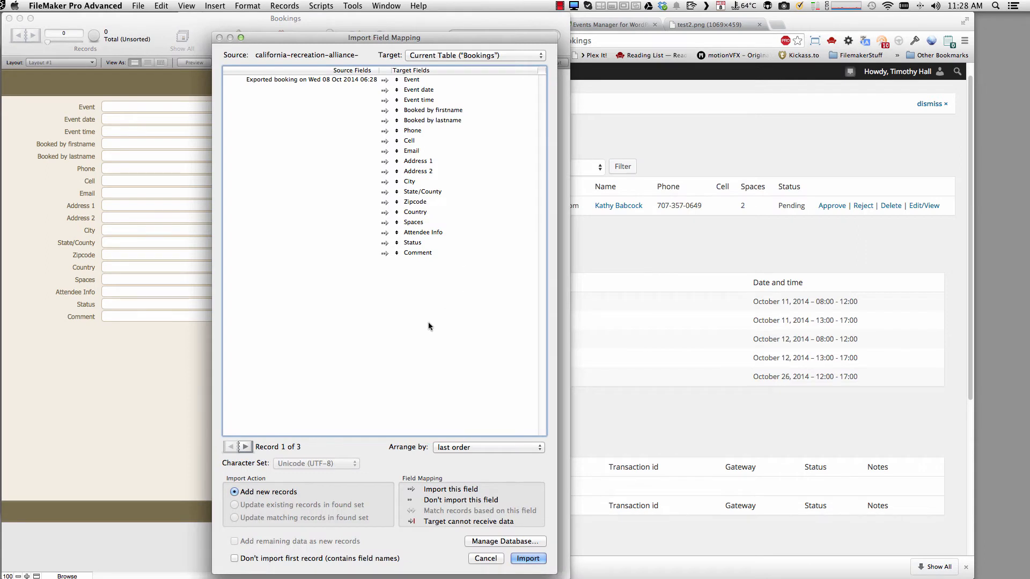
click(527, 558)
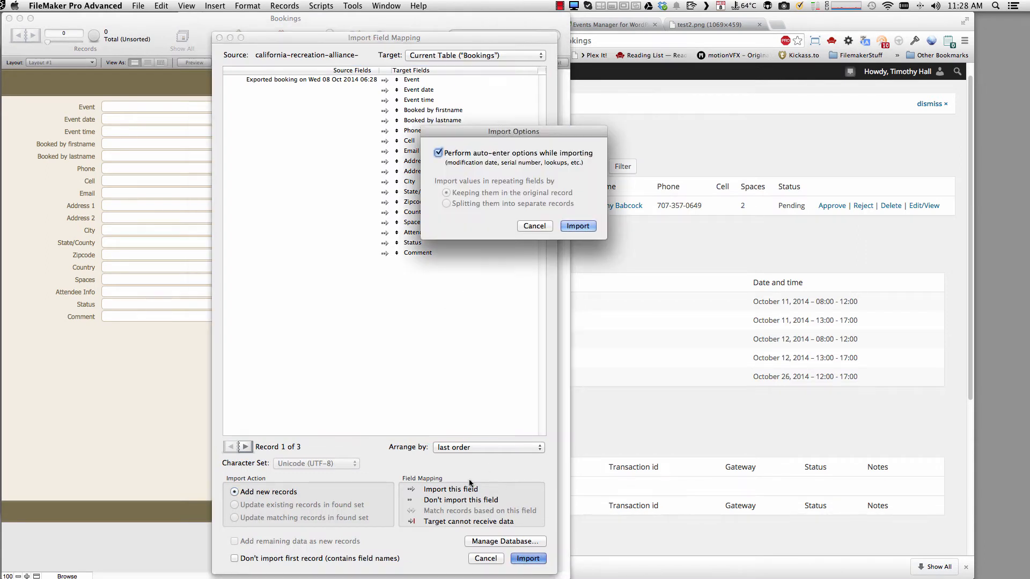
click(577, 225)
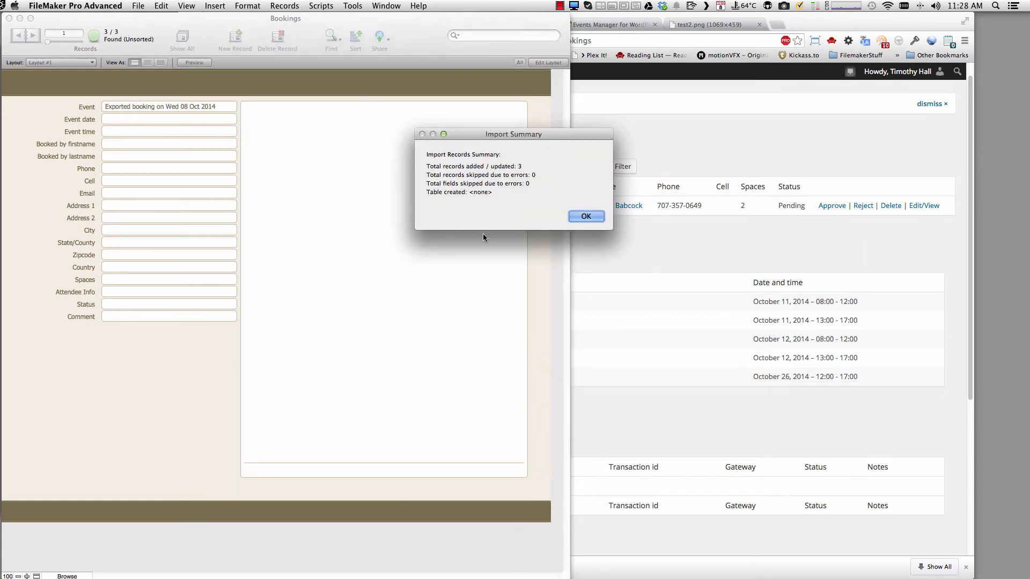
click(587, 216)
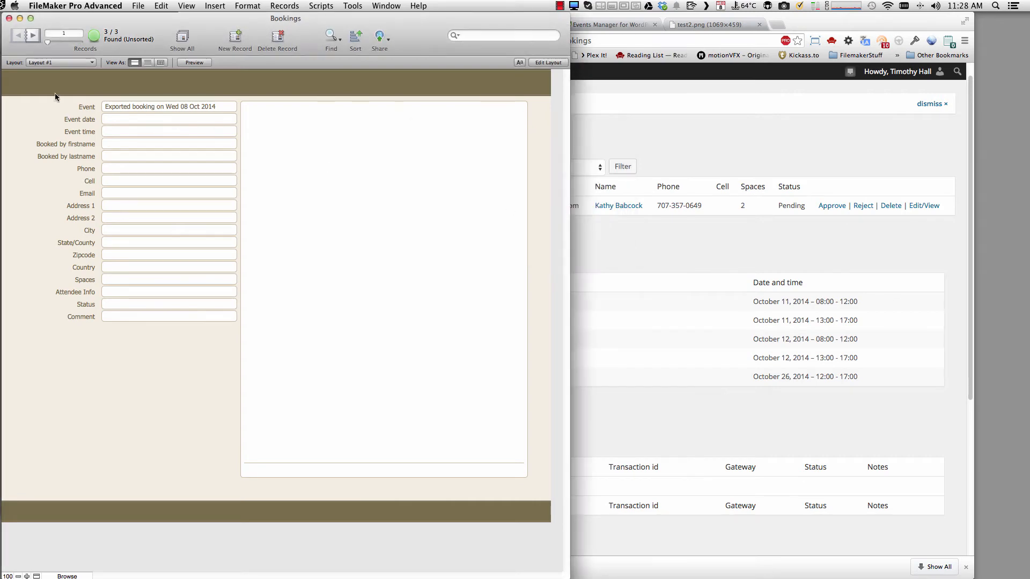
click(31, 37)
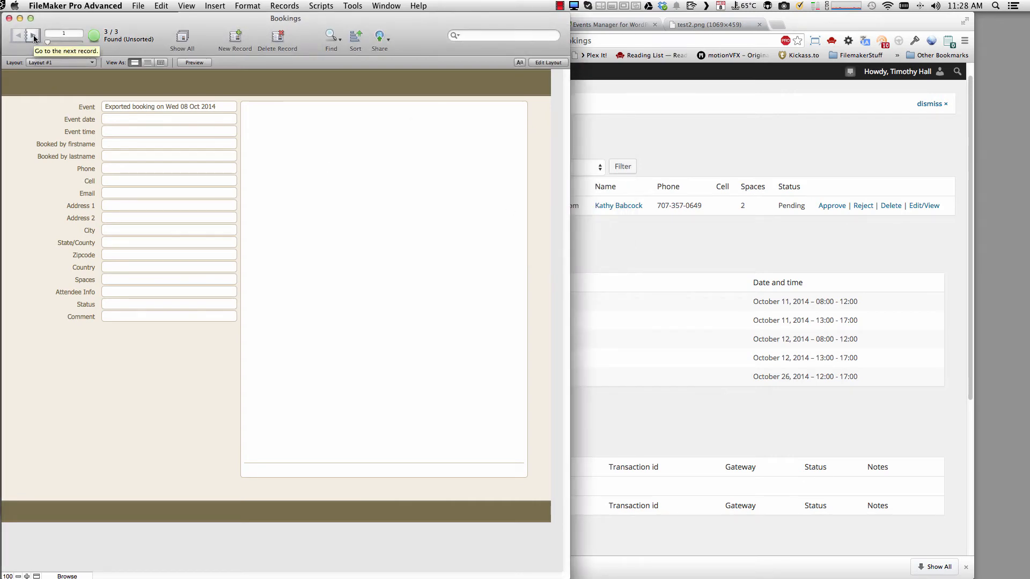
click(34, 34)
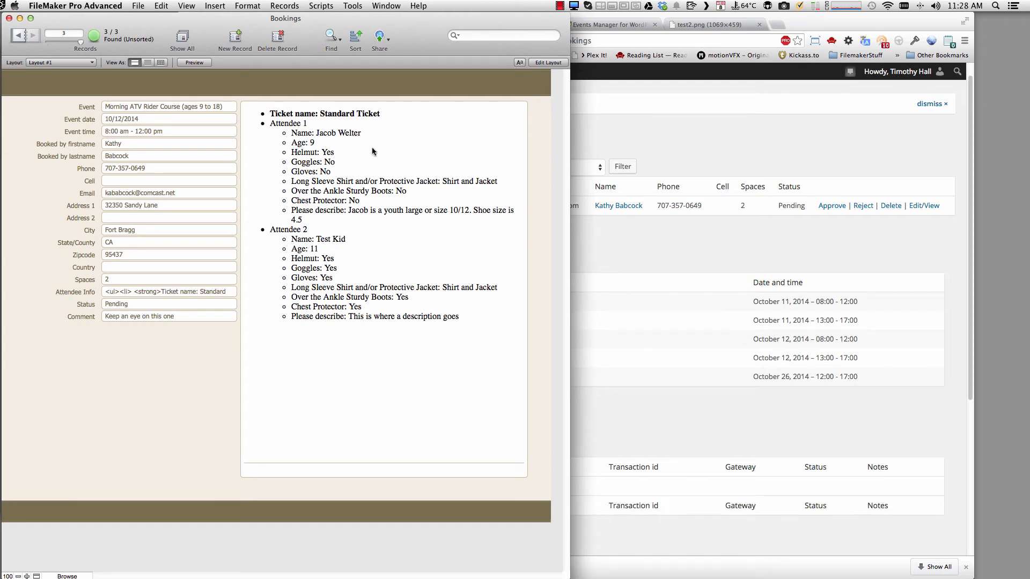
Inspect the web viewer's custom web address expression in Layout mode, then return to Browse mode without changing it
key(super+l)
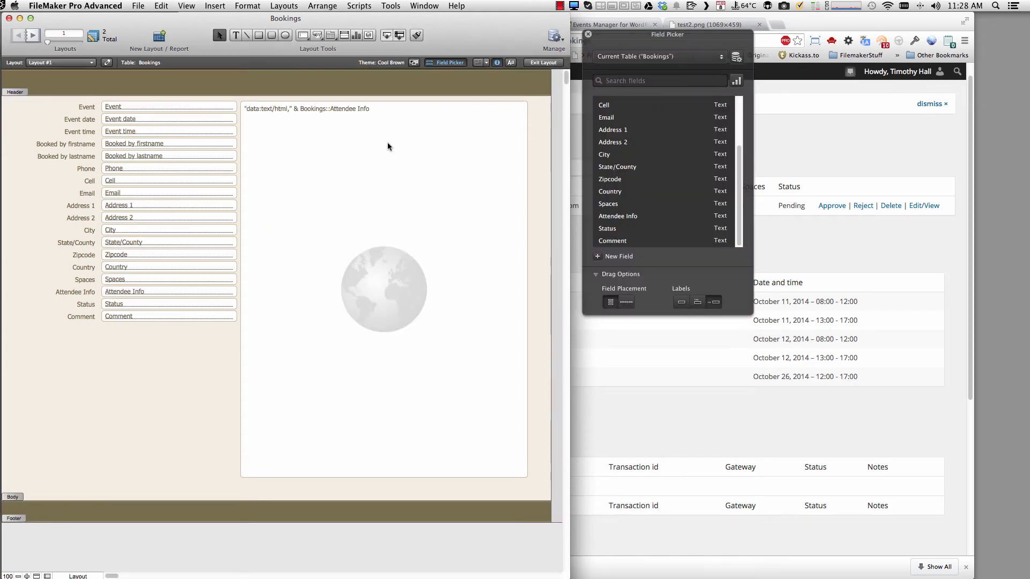
click(361, 178)
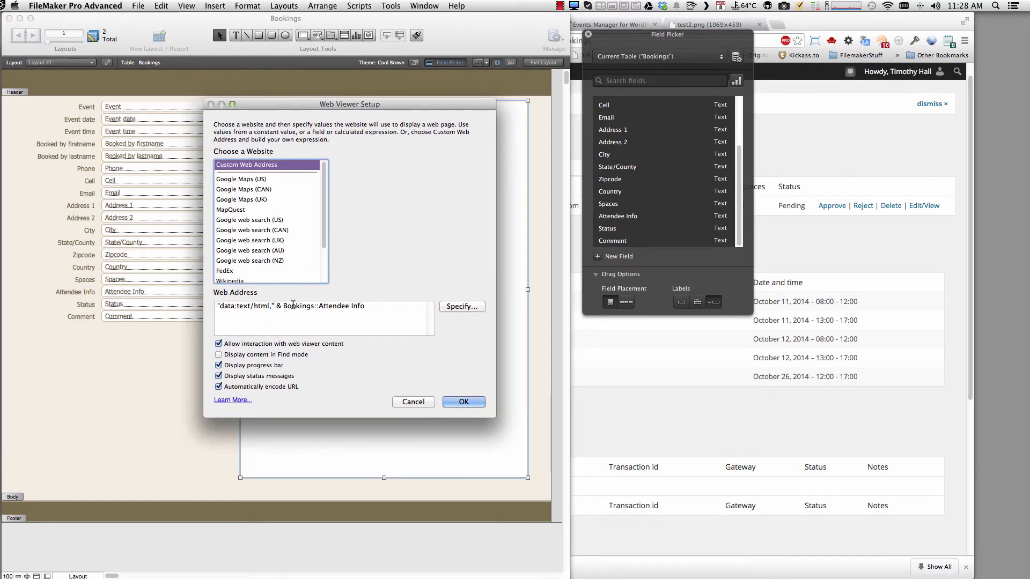
drag(217, 305, 274, 305)
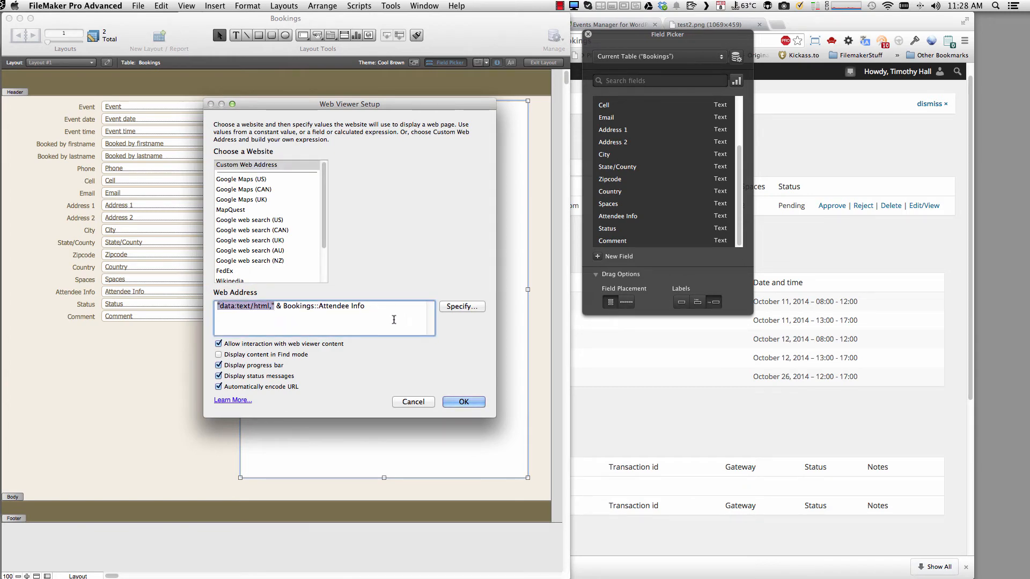
click(410, 402)
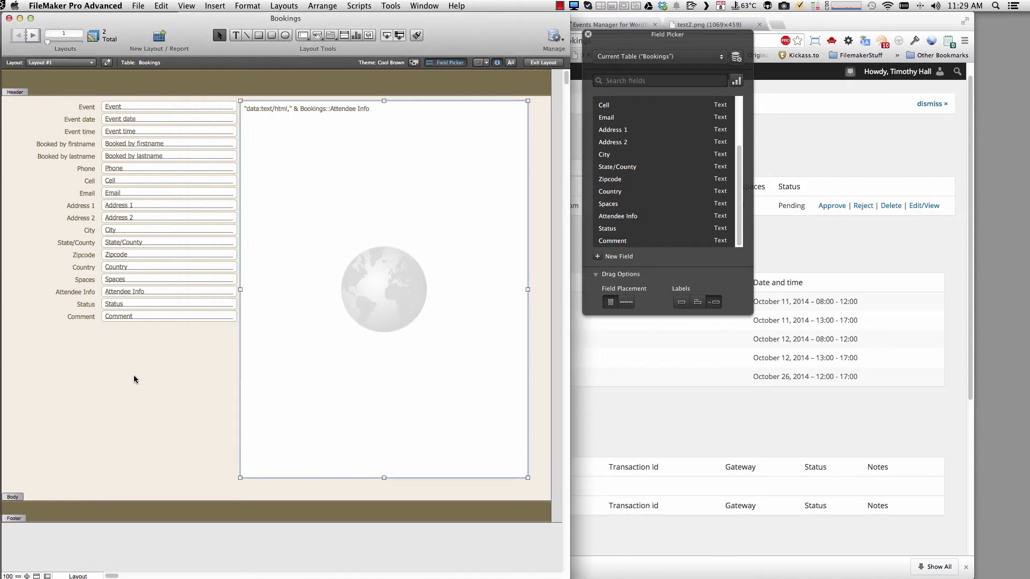
click(119, 363)
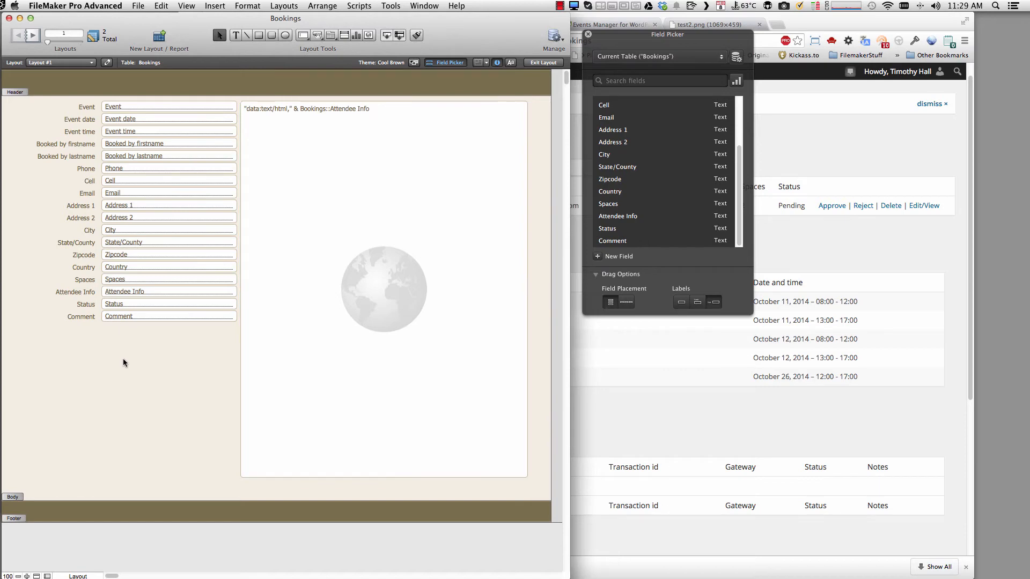
key(super+b)
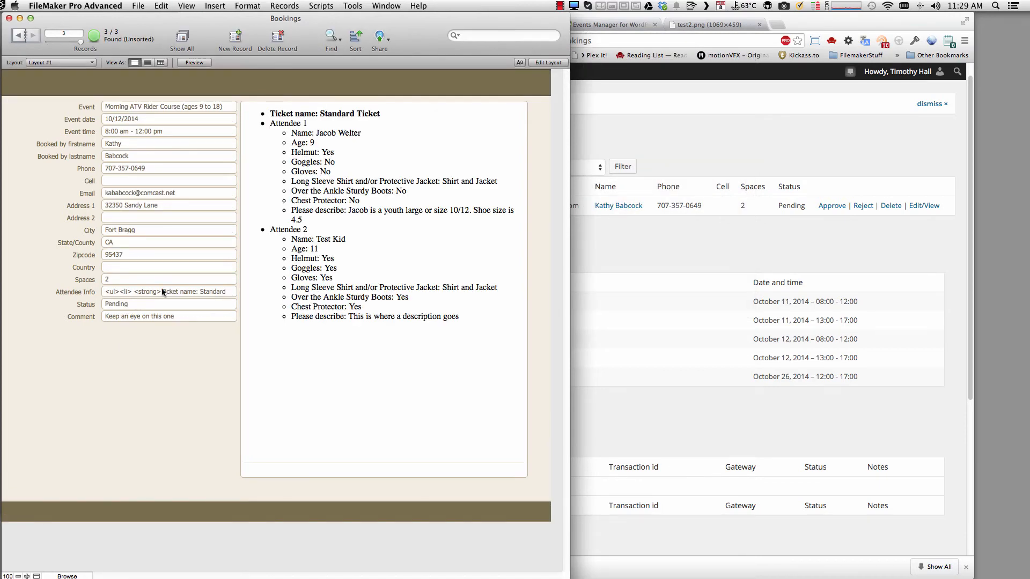
Examine the HTML list markup in the booking's Attendee Info field and compare it with the rendered web viewer
click(162, 291)
click(66, 346)
click(149, 292)
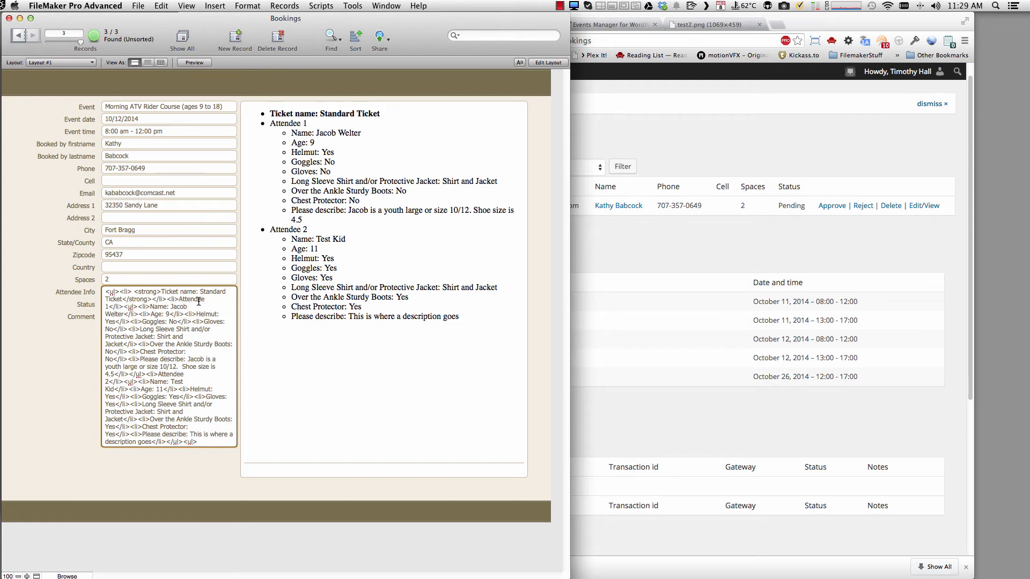
click(126, 307)
text(<li>)
click(87, 349)
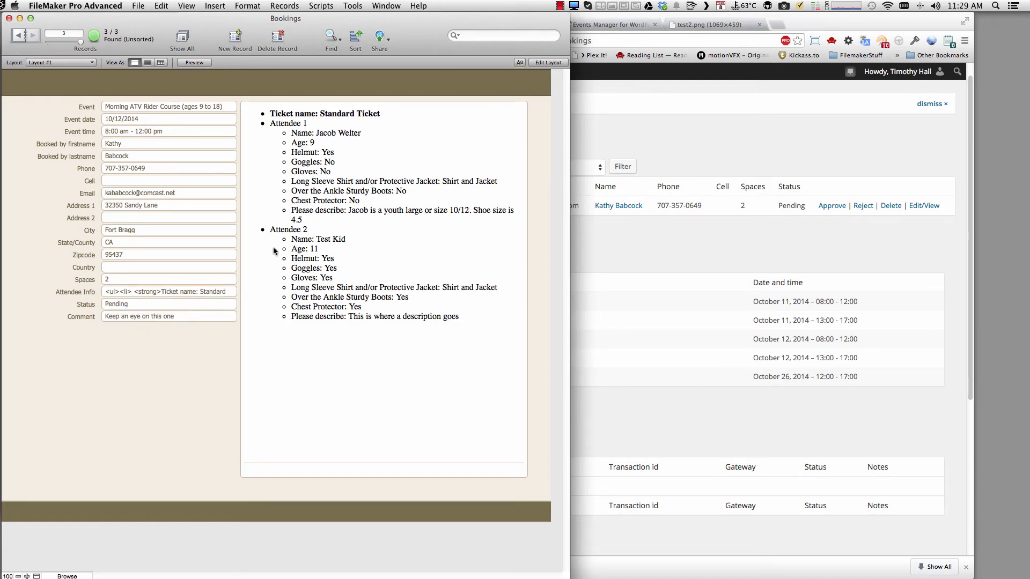
click(313, 370)
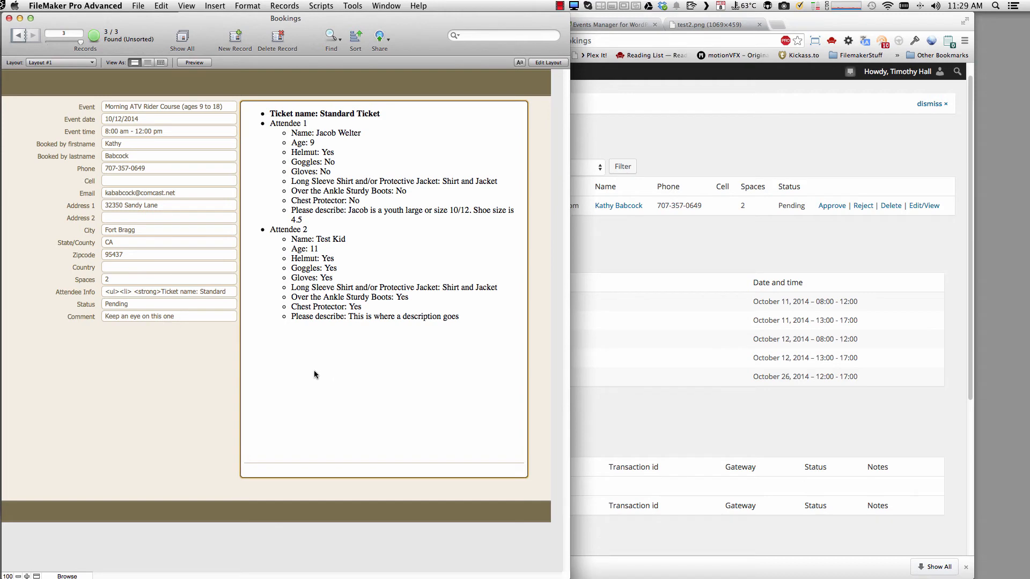
click(165, 292)
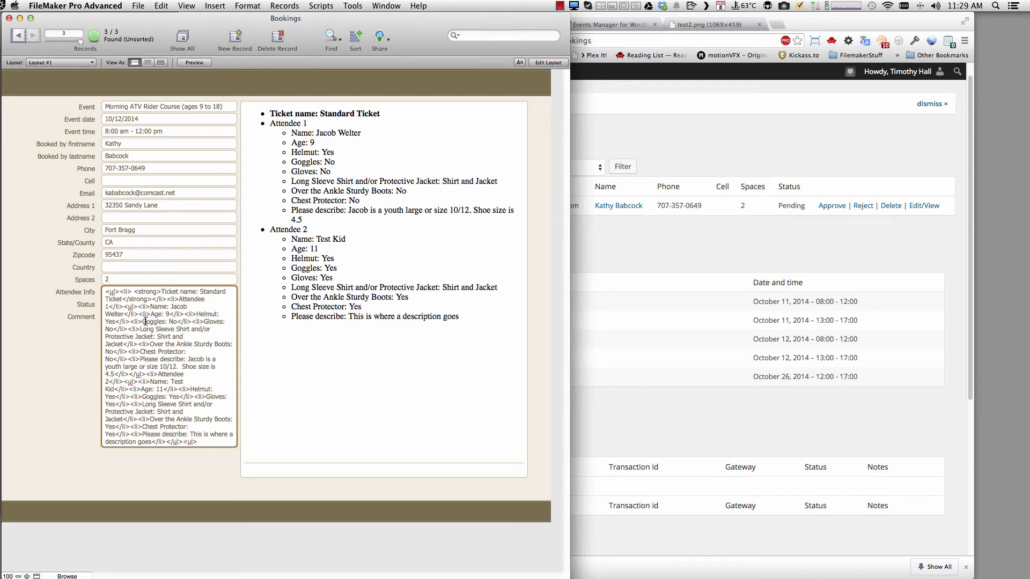
click(98, 341)
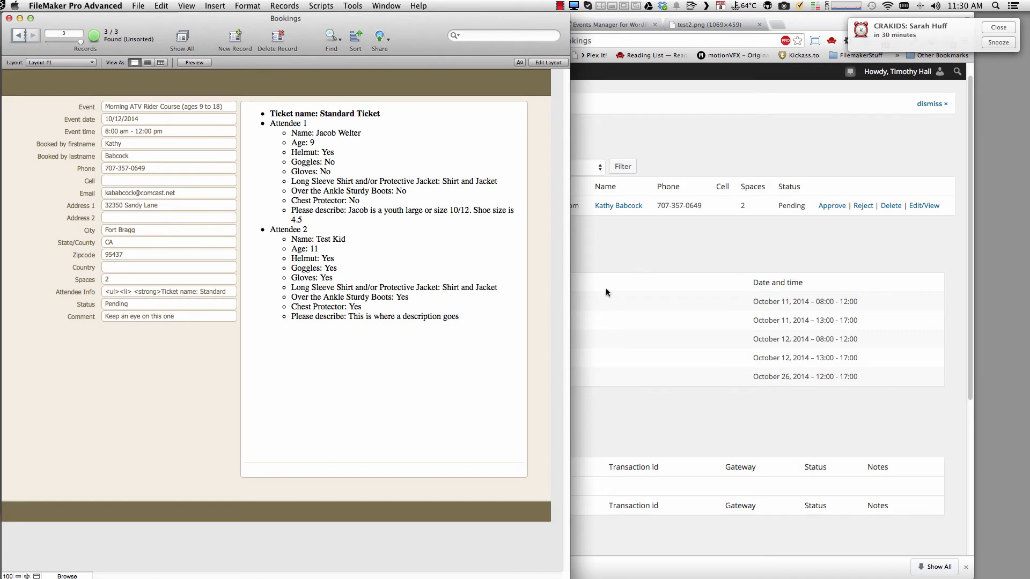
Switch to Chrome and review the bookings export options and selected columns, closing them without exporting
click(628, 252)
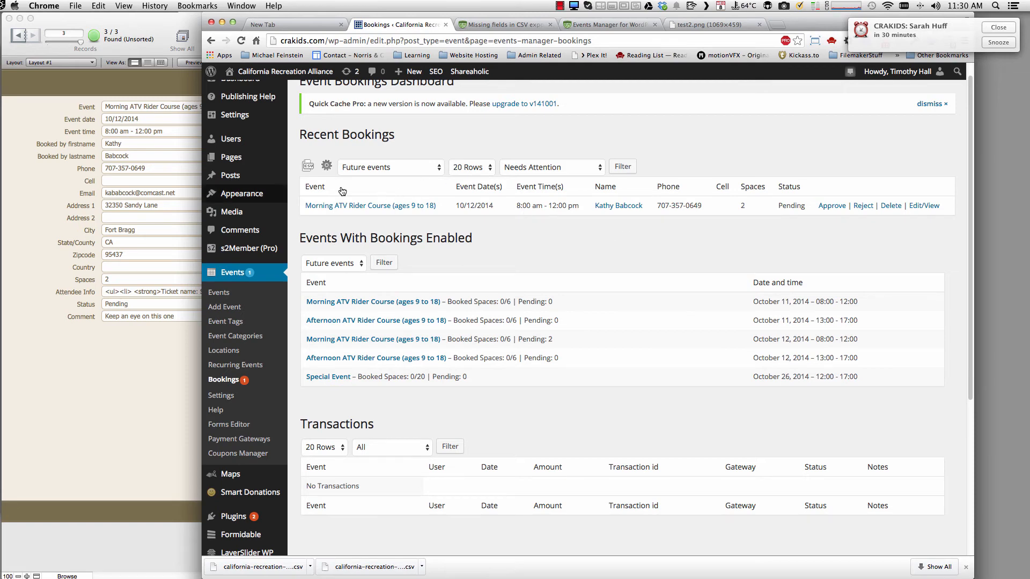
click(307, 167)
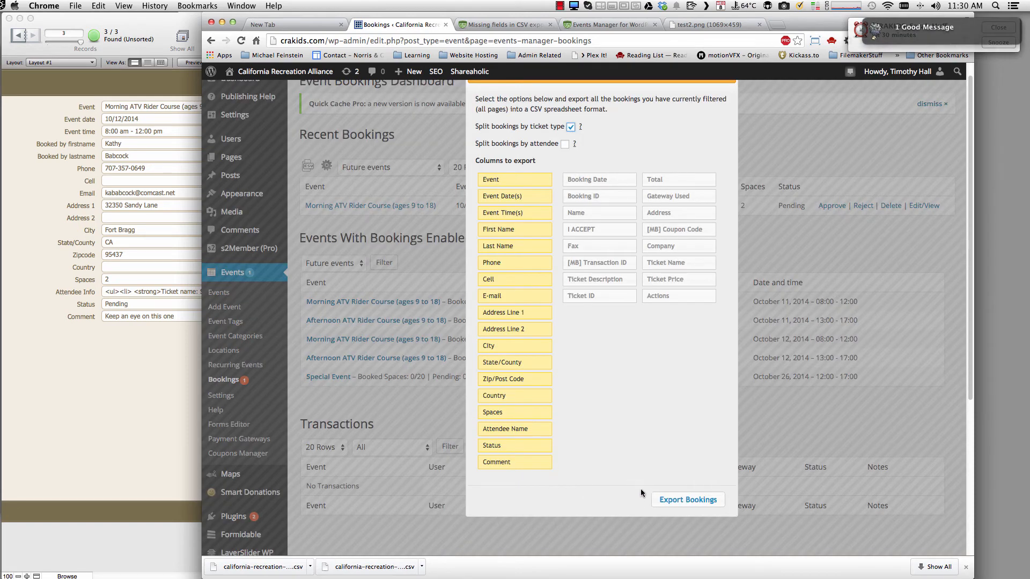
drag(730, 80, 729, 94)
click(726, 88)
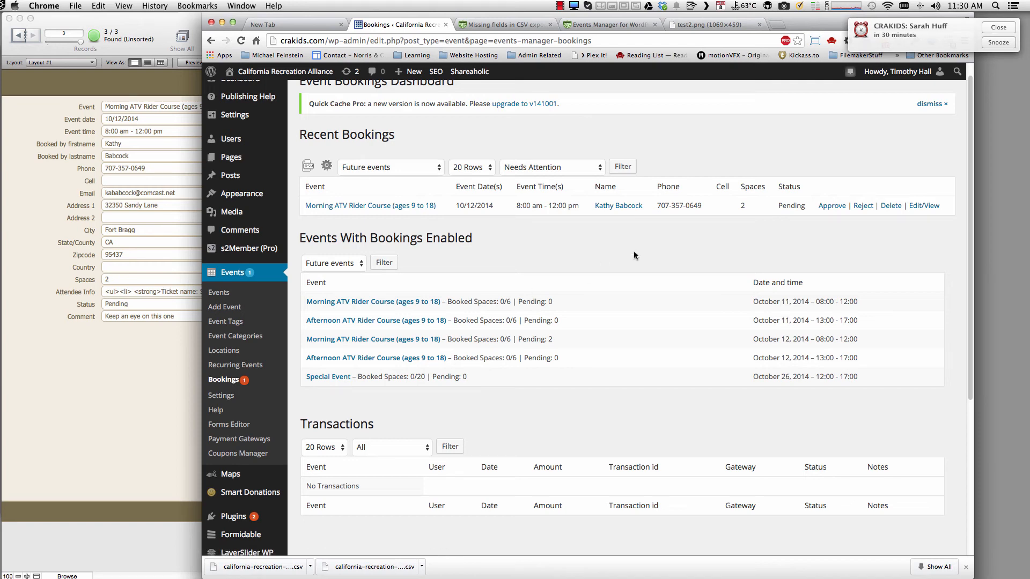
Reload the bookings page, reopen the export options and enable splitting bookings by ticket type
key(super+r)
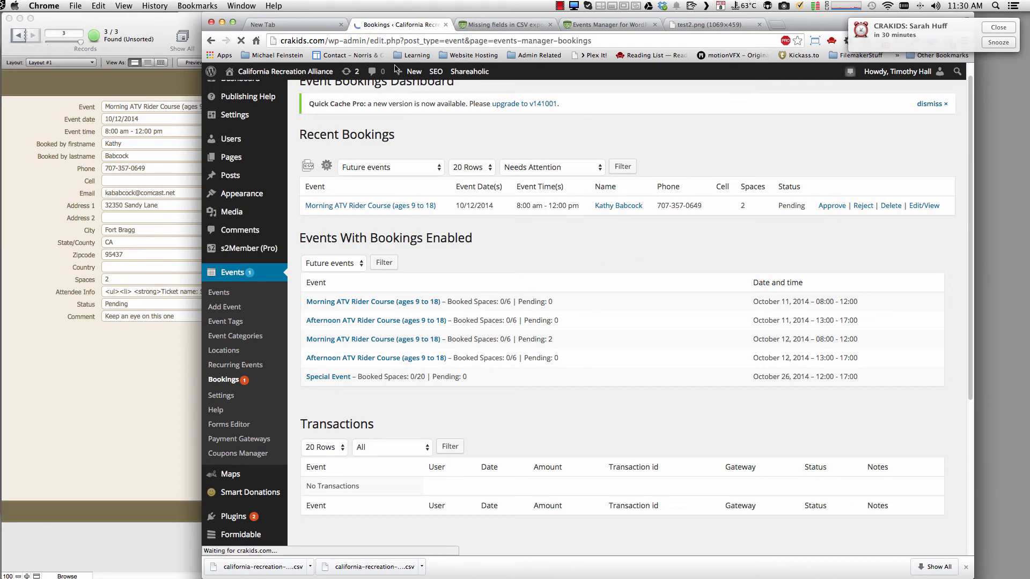
click(307, 167)
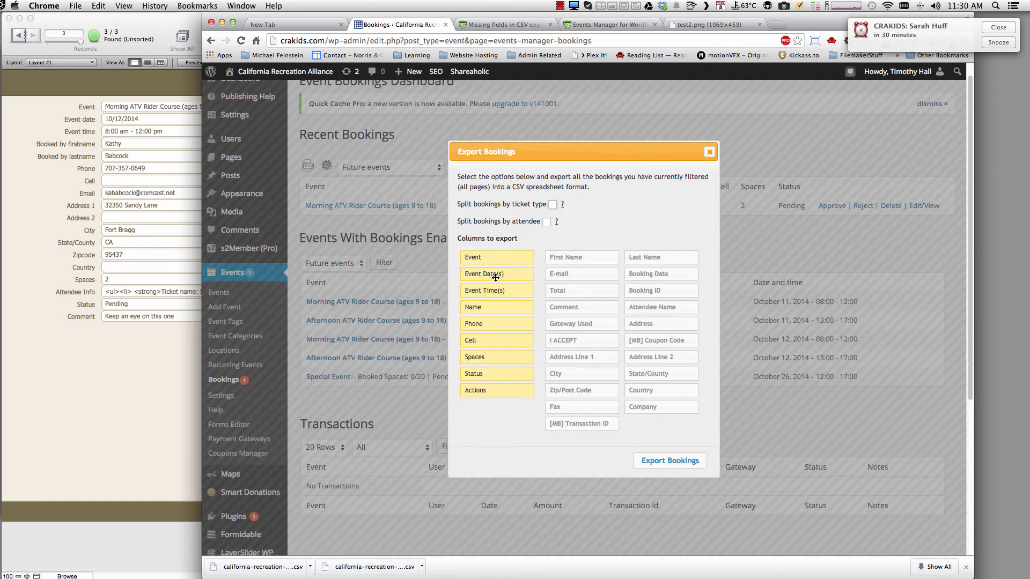
click(553, 205)
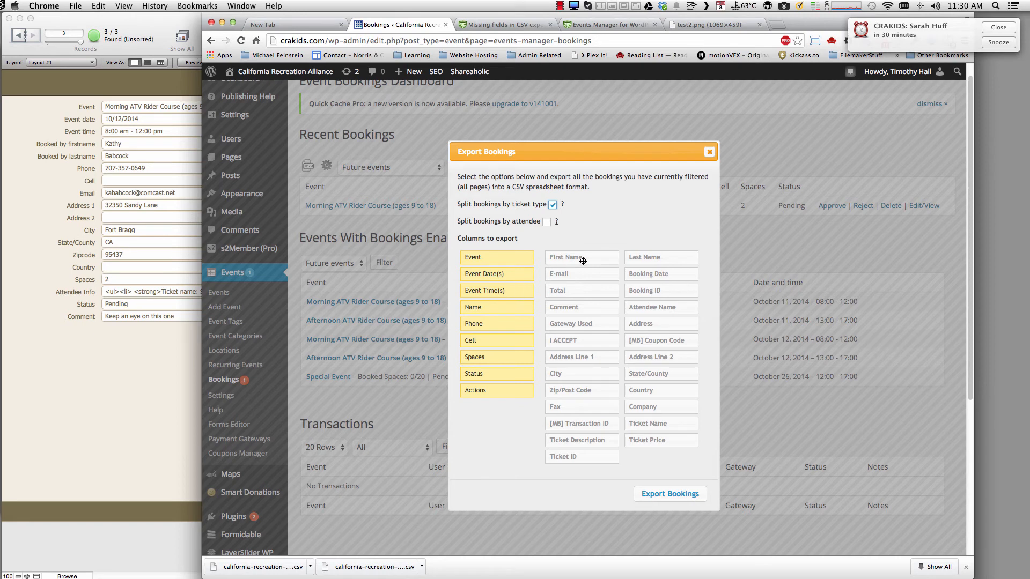
Switch to FileMaker Pro, step back and forth through the imported records to review their contents, and return to Chrome
click(94, 369)
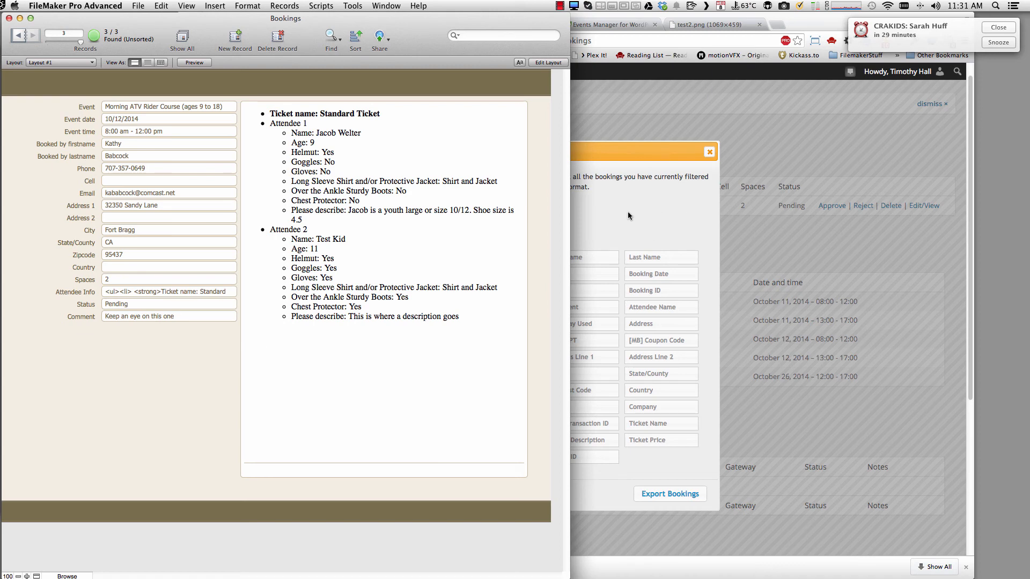
click(25, 37)
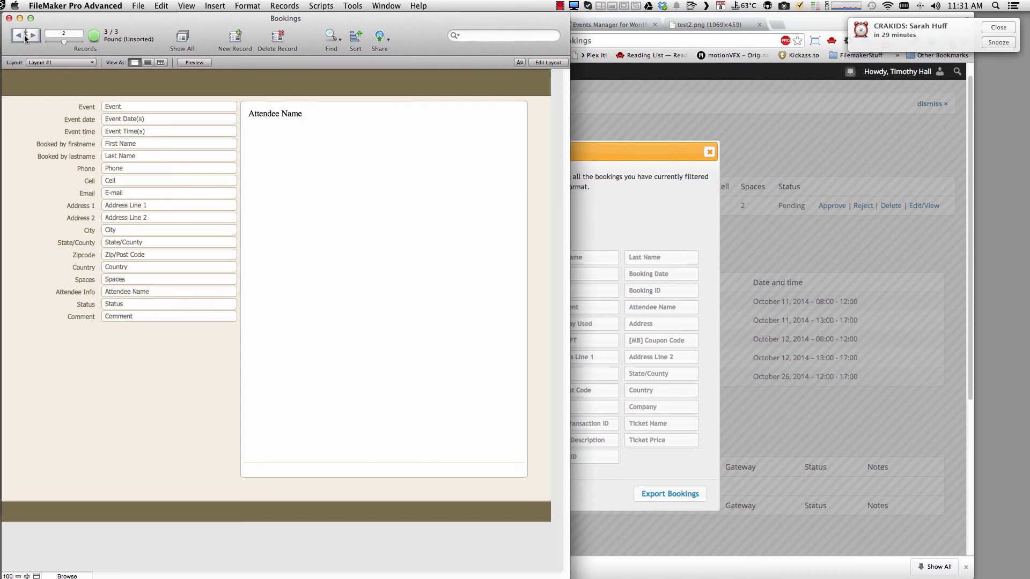
click(24, 37)
click(34, 34)
click(35, 35)
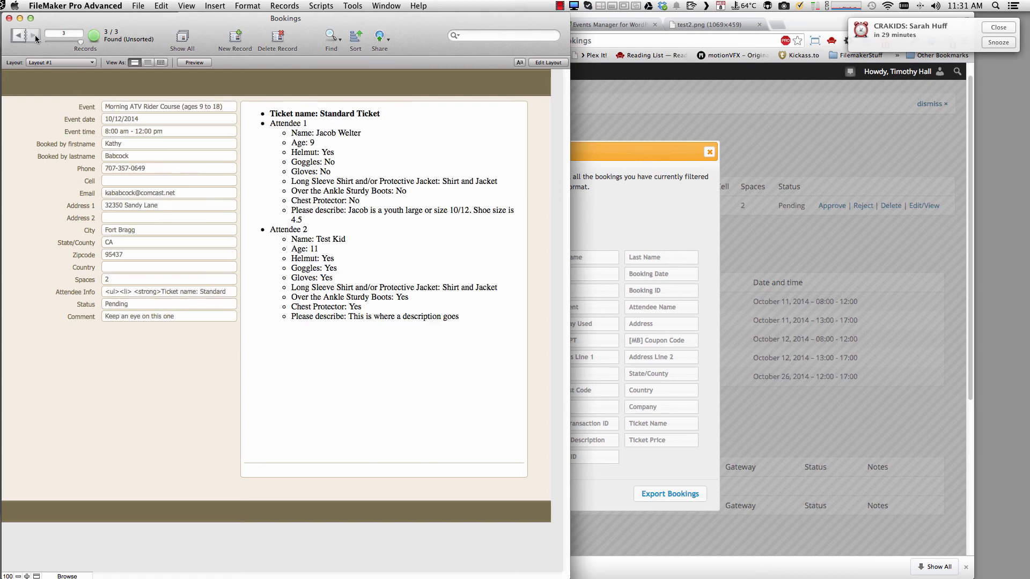
click(722, 229)
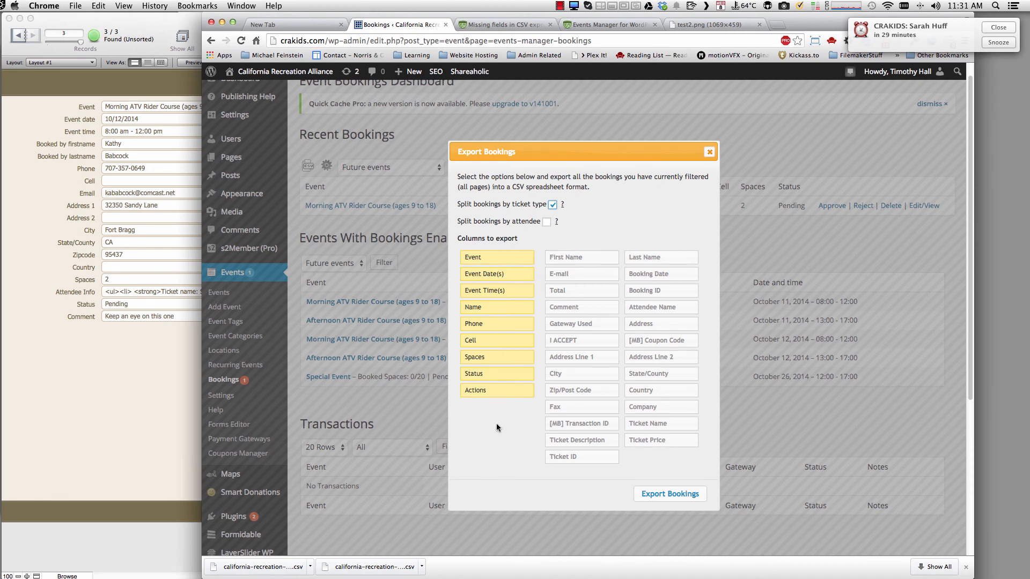
key(super+Tab)
key(super+Tab)
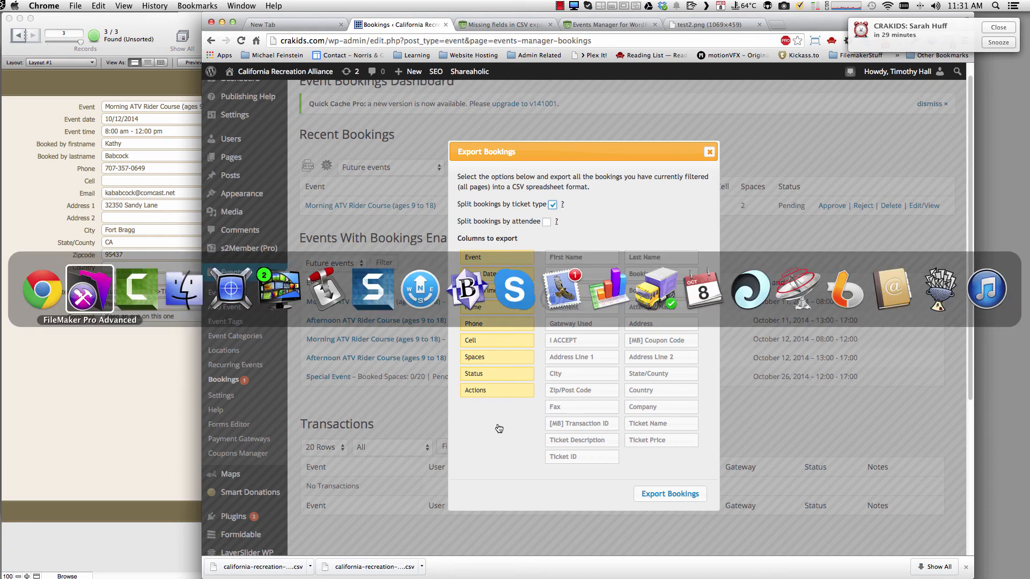
key(super+Tab)
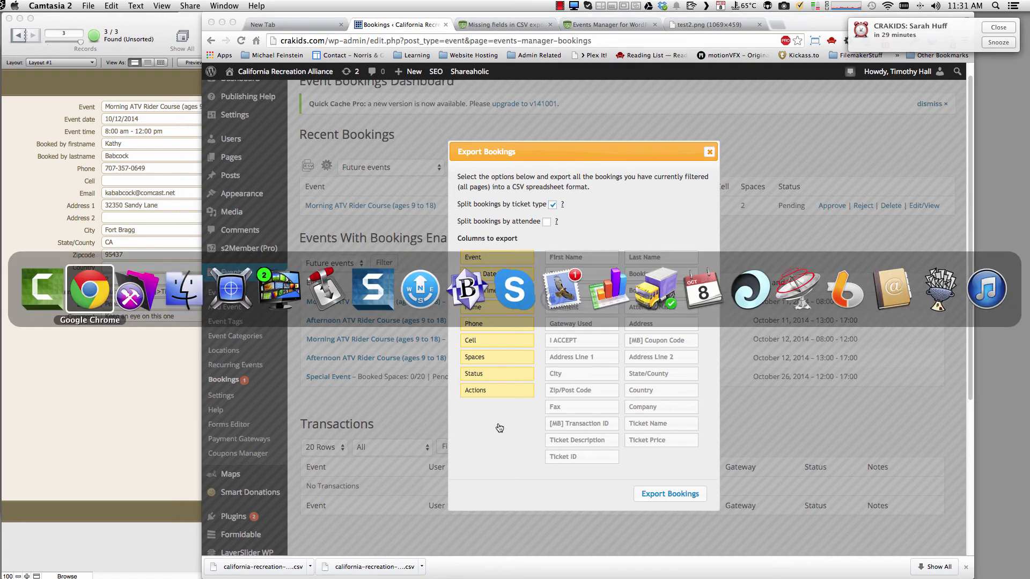
Switch to the Snagit editor and review the saved screenshot of the export split options and selected columns
key(super+Tab)
key(super+Tab)
key(super+Tab)
key(super+Tab)
key(super+Tab)
key(super+Tab)
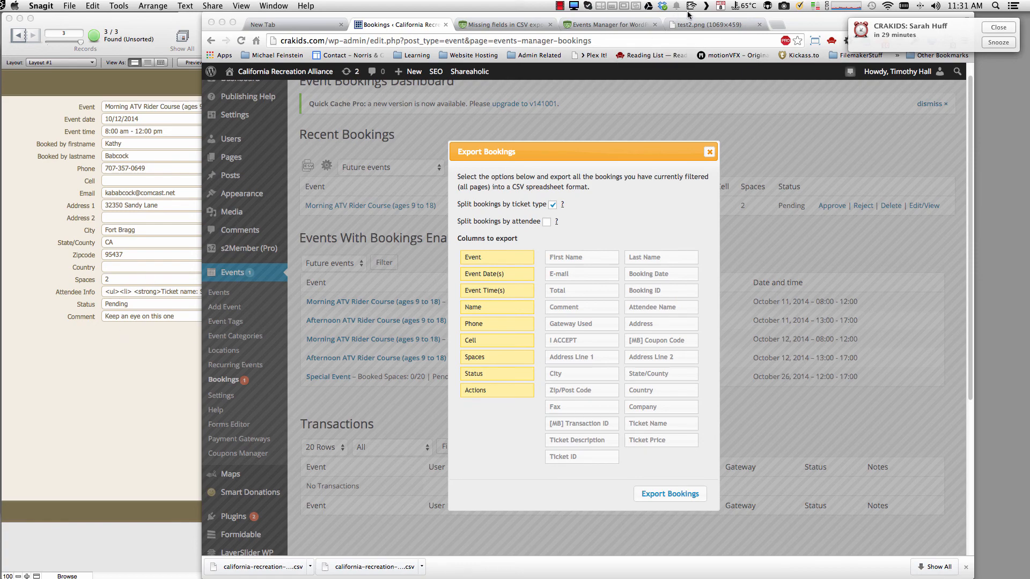
click(784, 6)
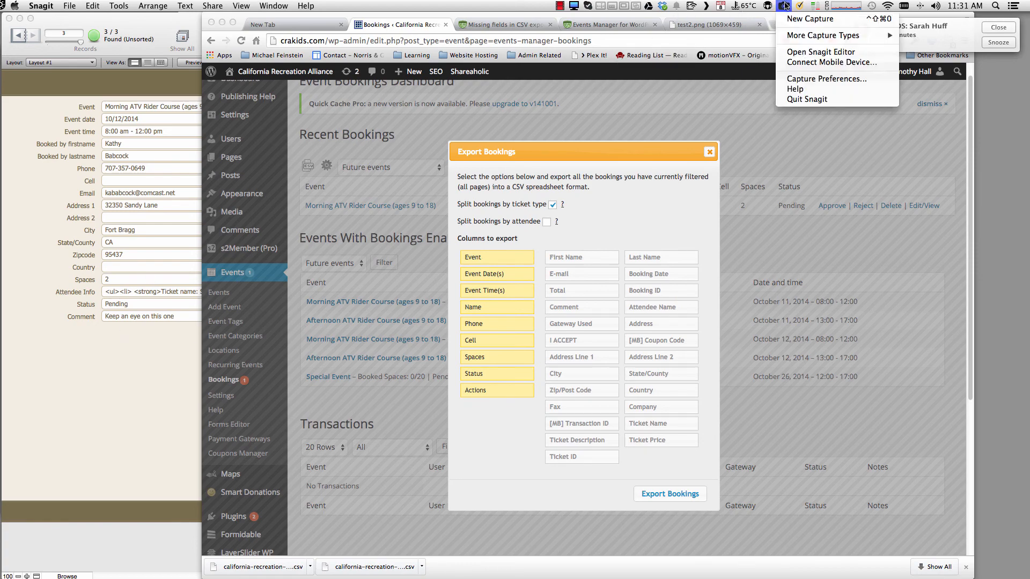
click(798, 54)
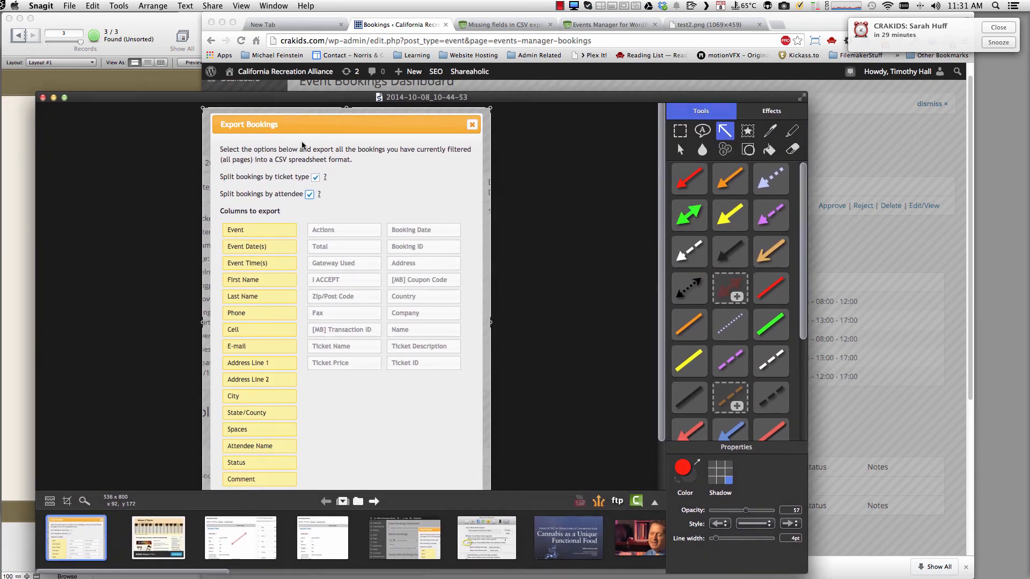
scroll(535, 376, down, 3)
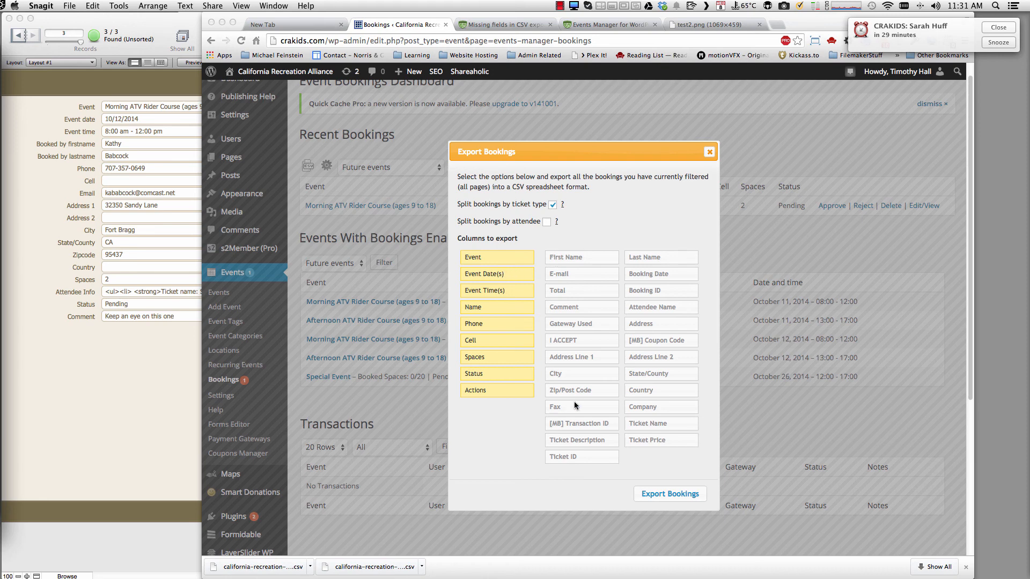
Close and reopen the bookings export options, compare them with the Bookings Table Settings columns, and close both without exporting or saving
click(709, 153)
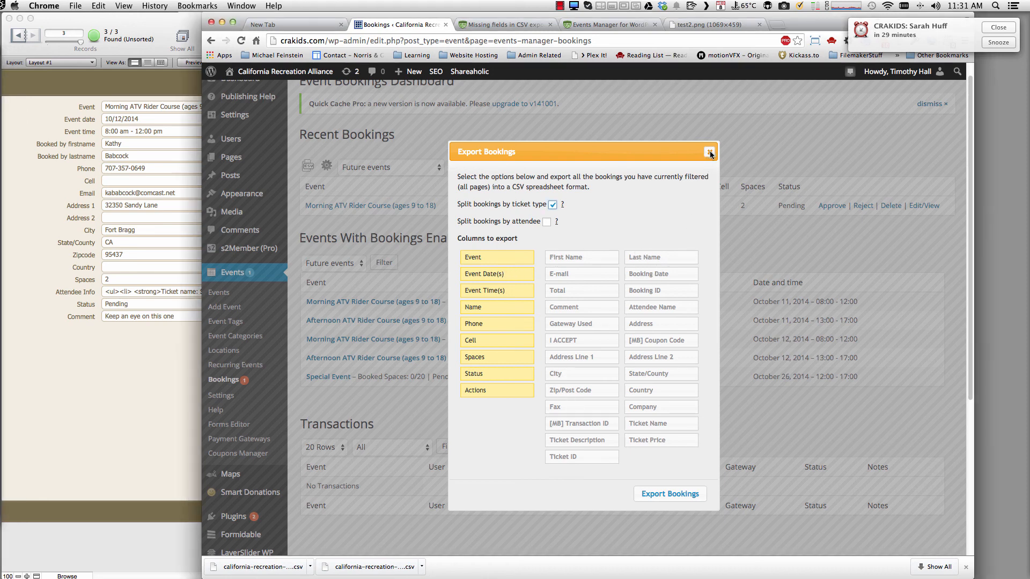
click(709, 152)
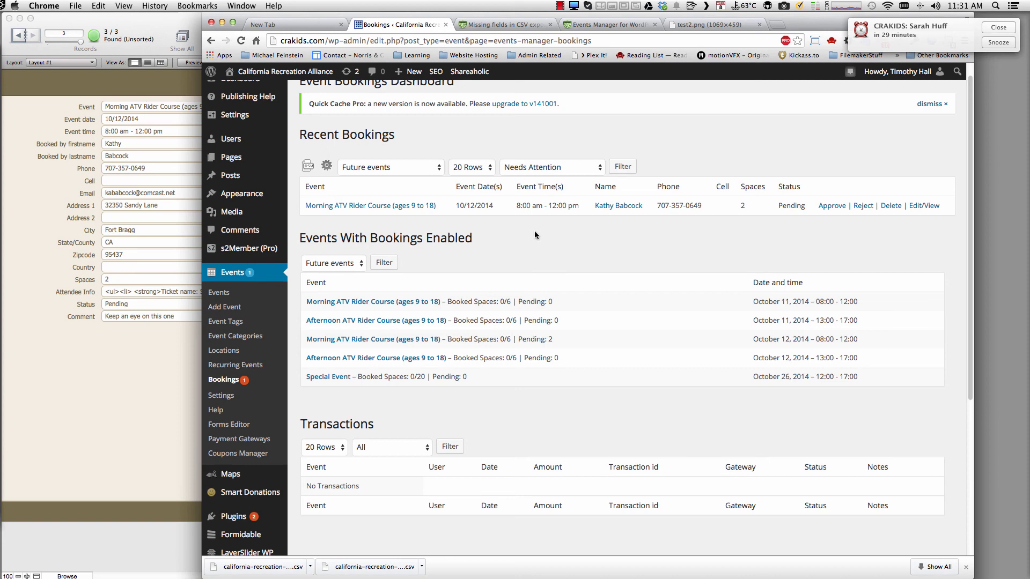
click(308, 167)
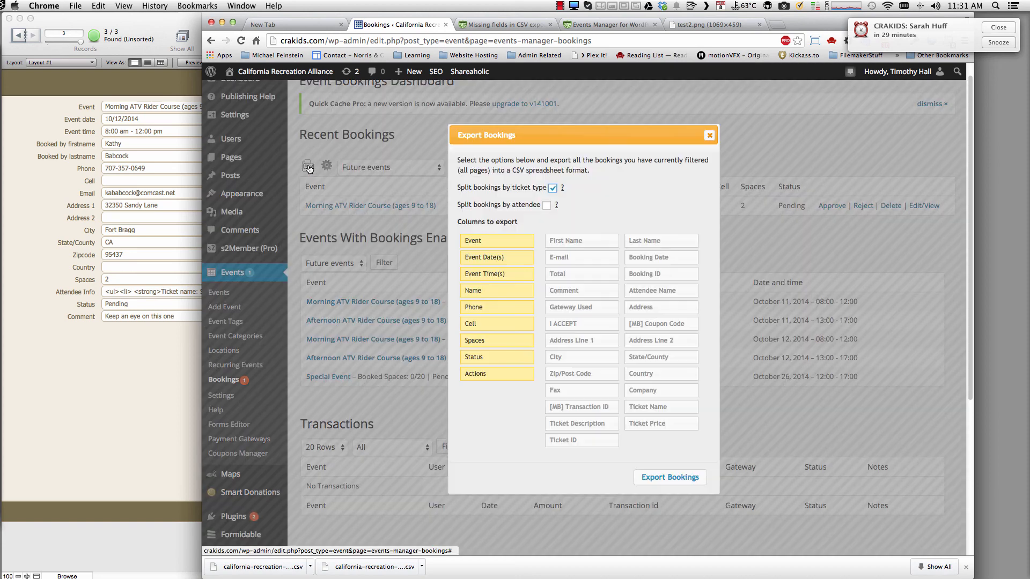
click(709, 136)
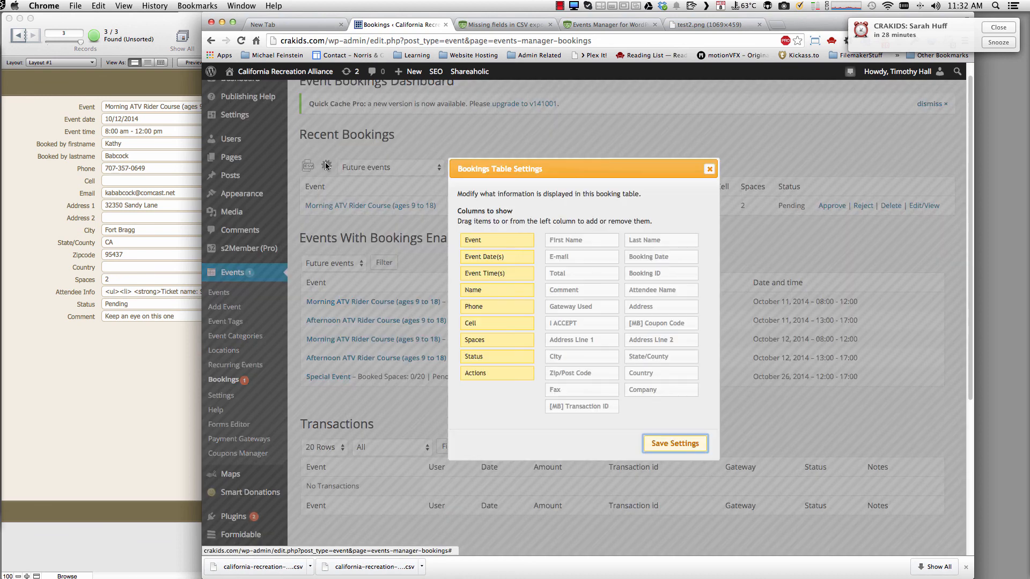
click(327, 165)
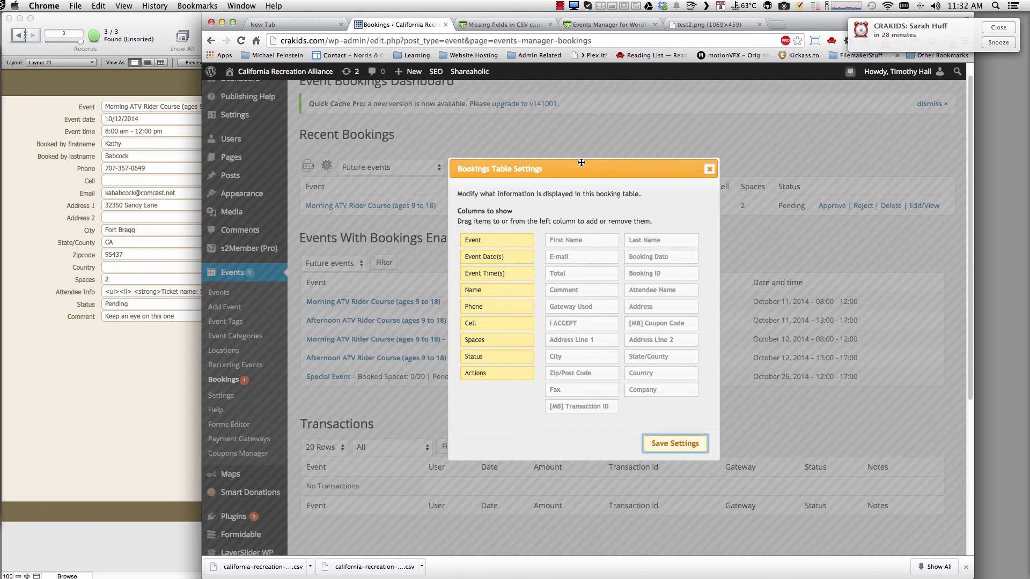
click(710, 170)
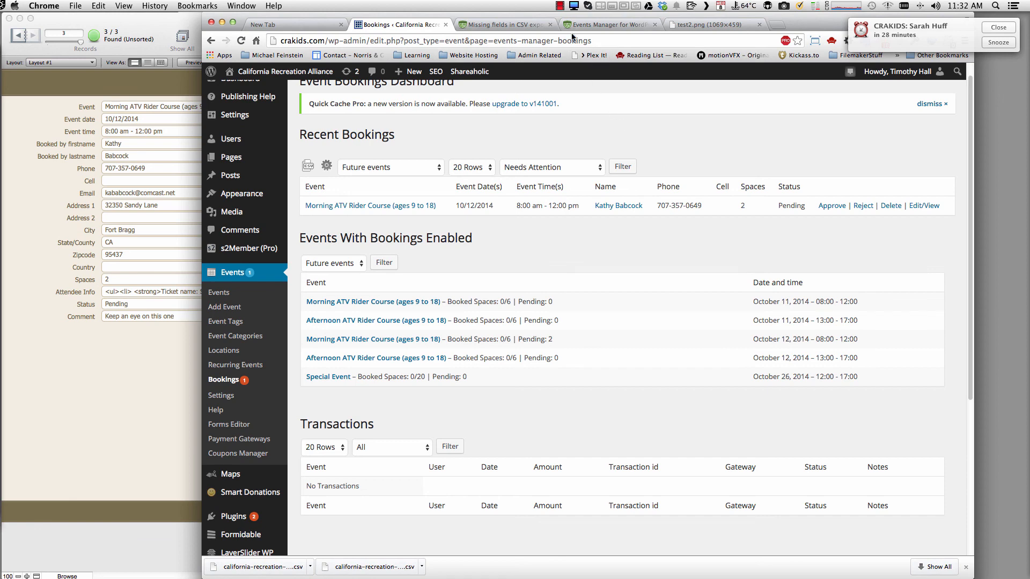
click(561, 6)
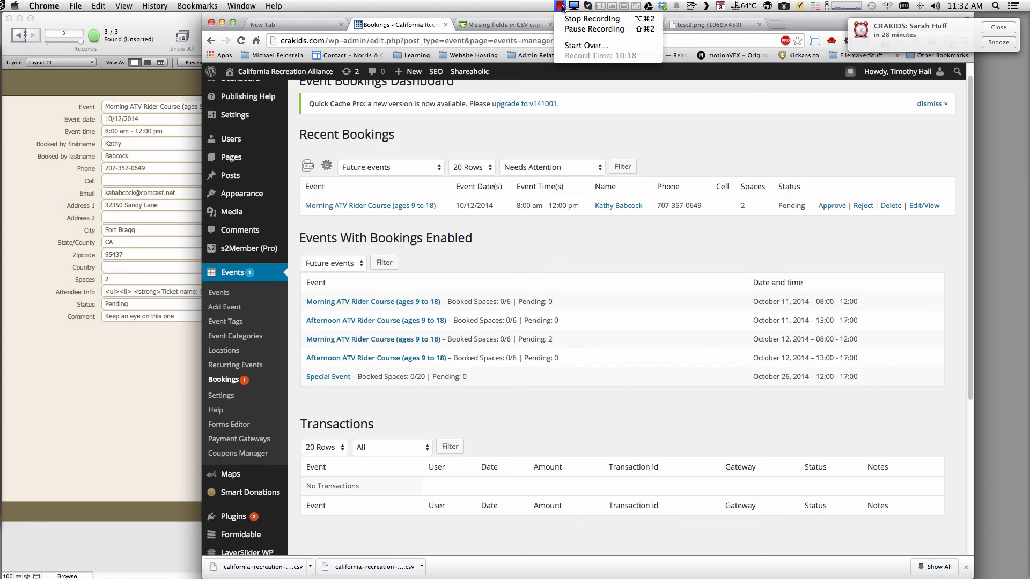